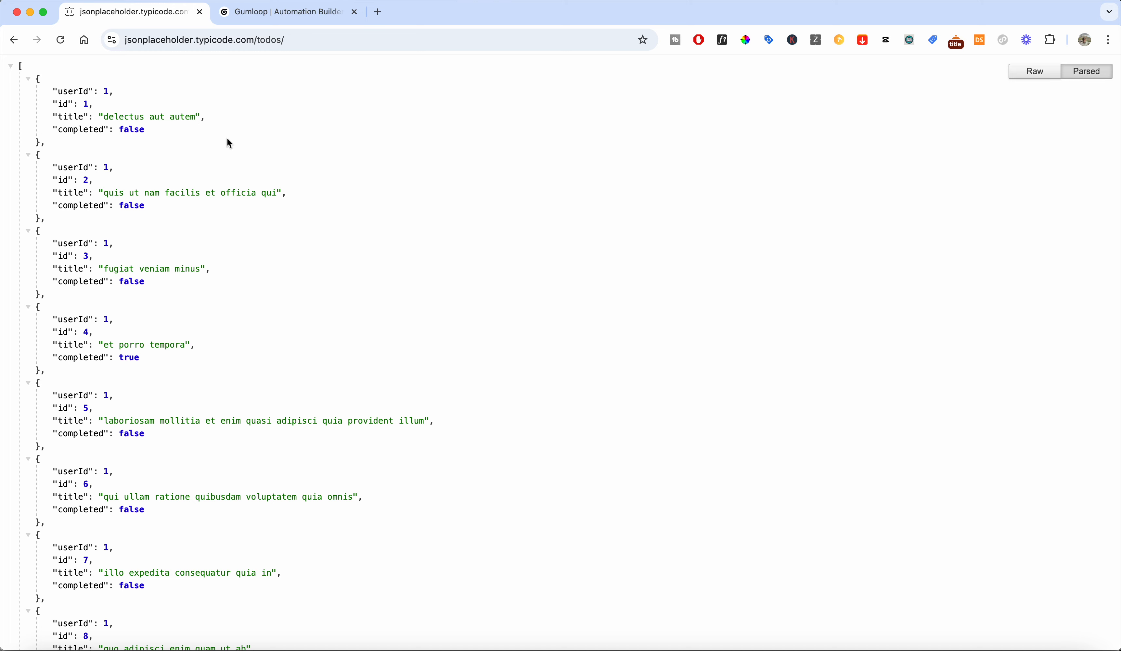
Reload the JSONPlaceholder todos page.
{"action": "left_click", "coordinate": [334, 43]}
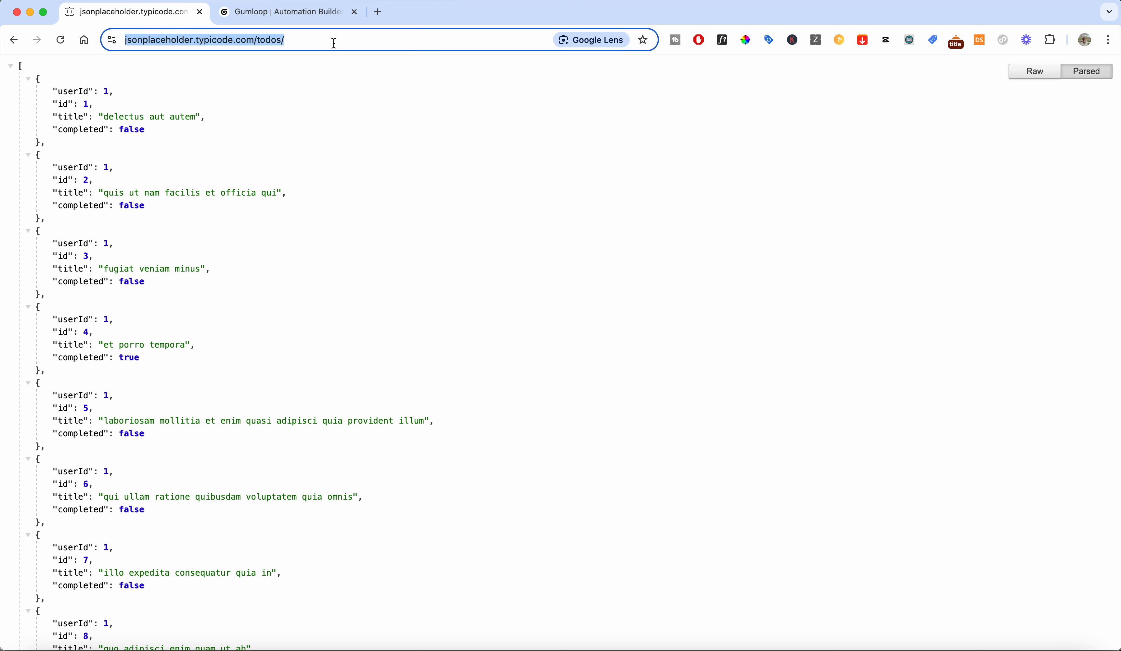
{"action": "key", "text": "Return"}
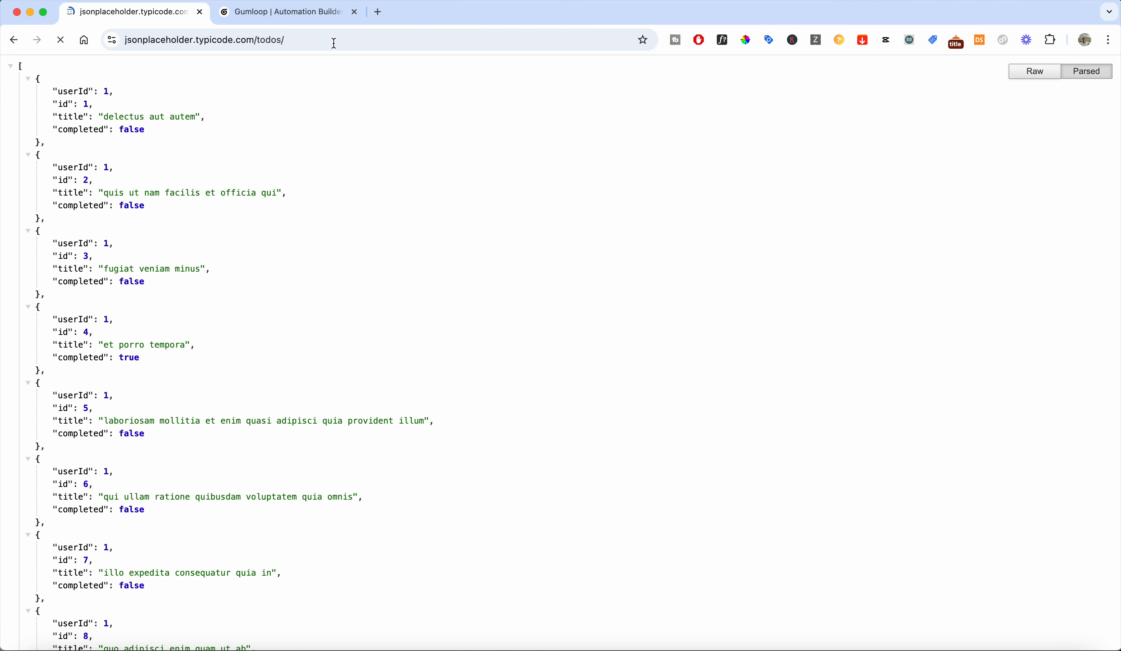
{"action": "left_click", "coordinate": [334, 43]}
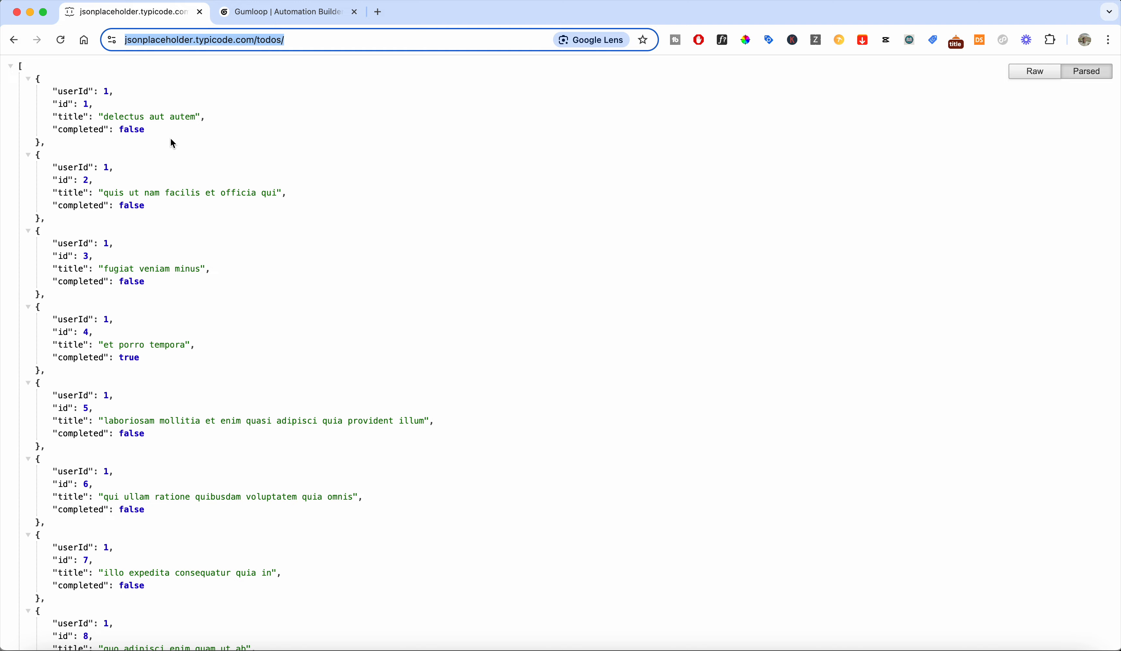
In the Gumloop workbook, delete the existing Call API node and the JSON Reader node from the canvas.
{"action": "left_click", "coordinate": [287, 14]}
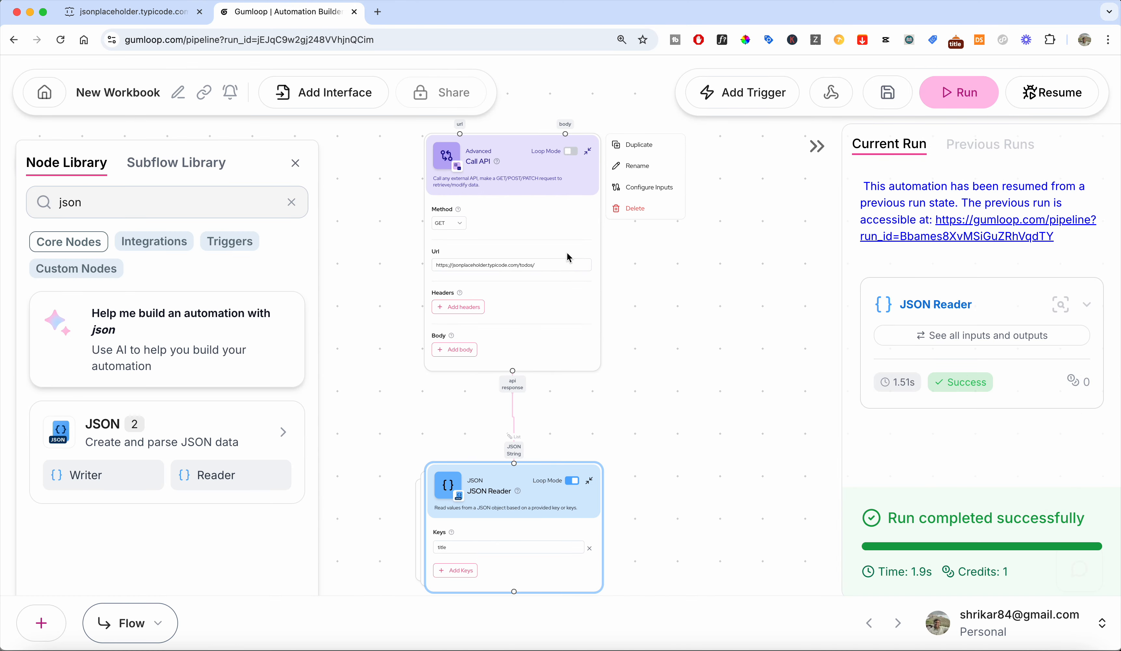
{"action": "left_click", "coordinate": [521, 146]}
{"action": "key", "text": "BackSpace"}
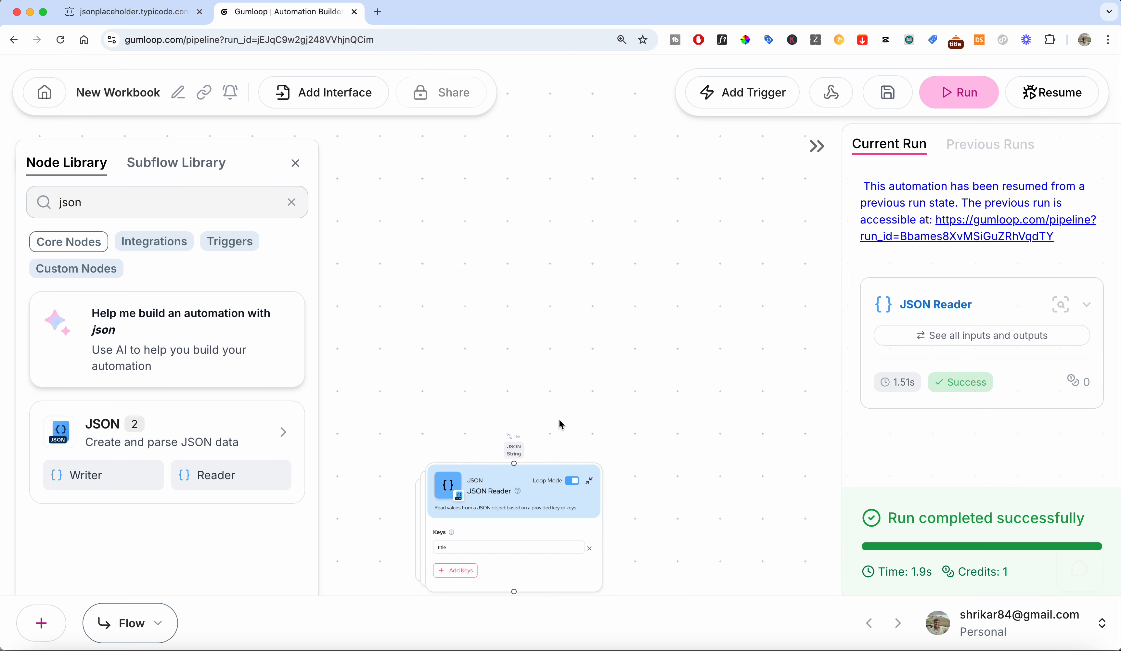
{"action": "left_click", "coordinate": [506, 478]}
{"action": "key", "text": "BackSpace"}
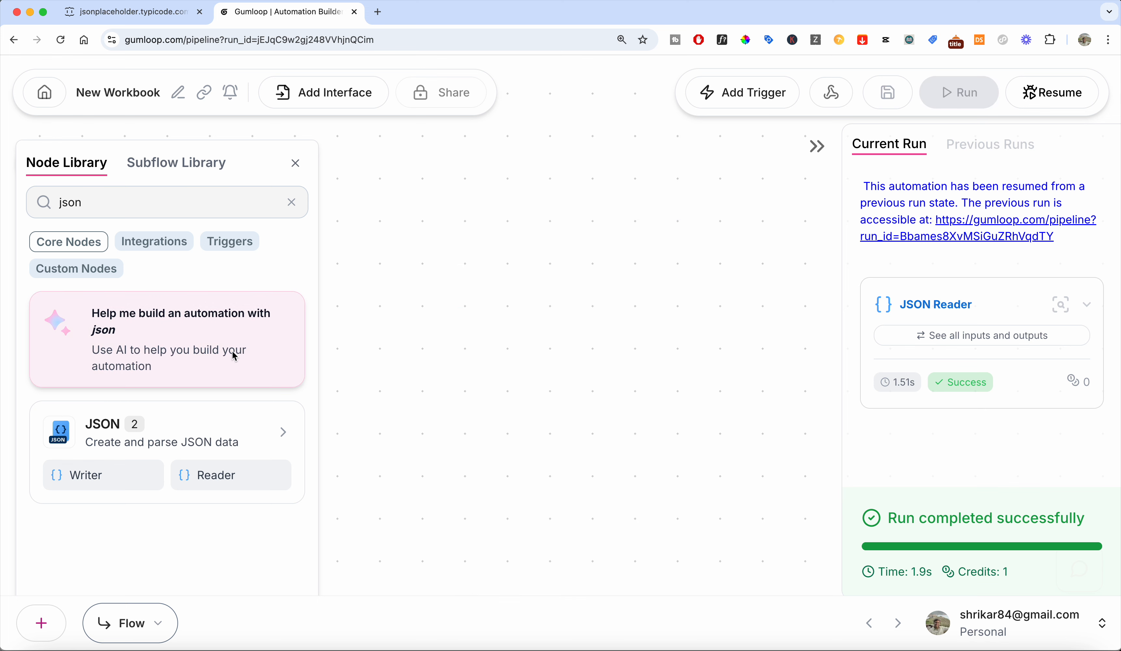
Search the node library for call and add a Call API node to the canvas, positioning it near the top.
{"action": "left_click", "coordinate": [175, 201]}
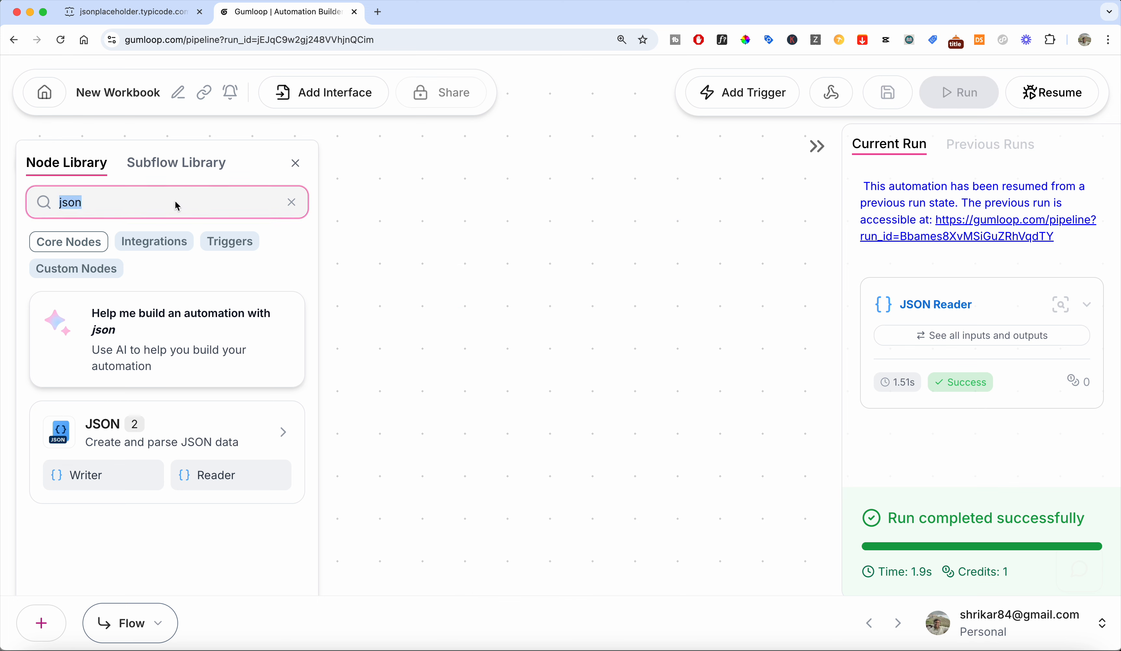
{"action": "type", "text": "cal"}
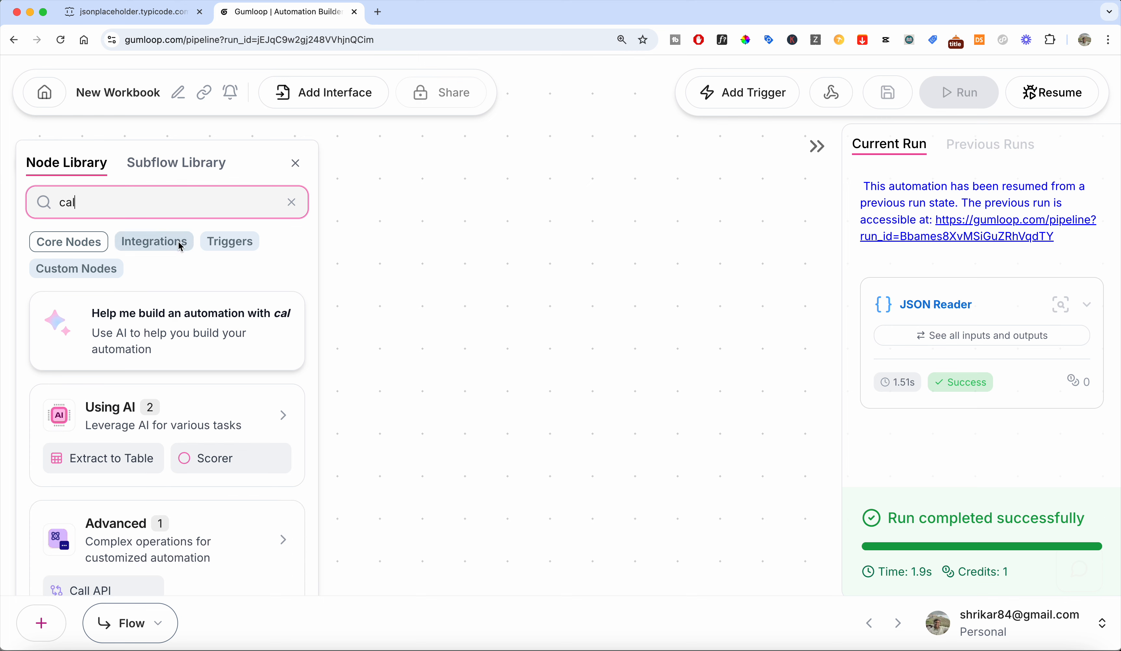
{"action": "type", "text": "l"}
{"action": "scroll", "coordinate": [139, 541], "scroll_direction": "down", "scroll_amount": 5}
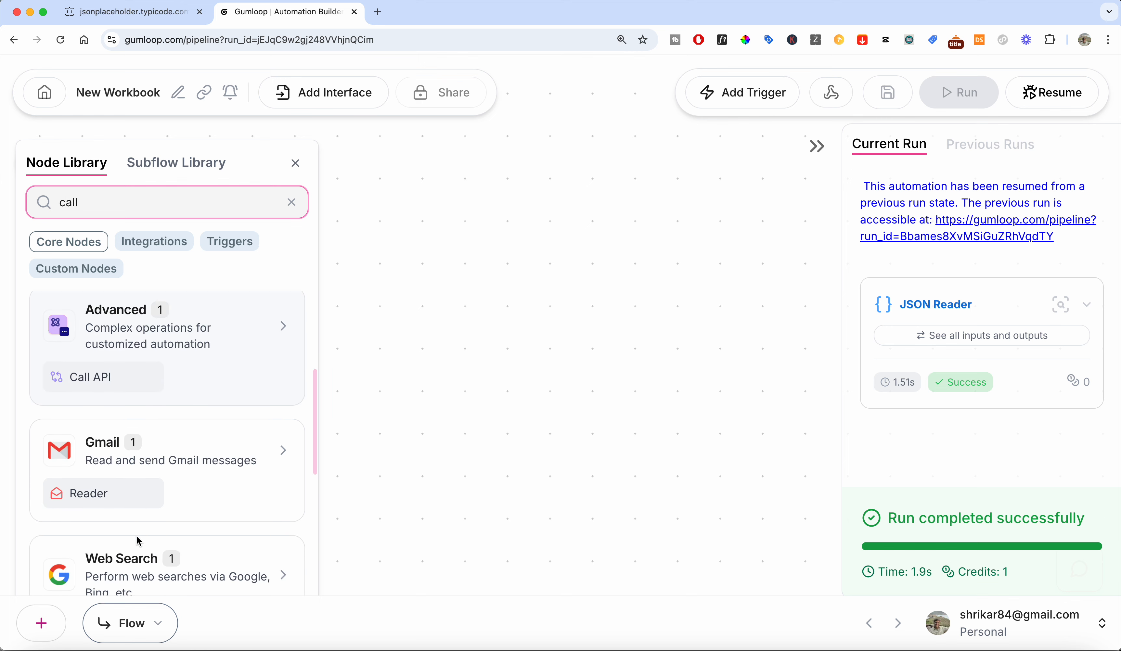
{"action": "left_click", "coordinate": [120, 364]}
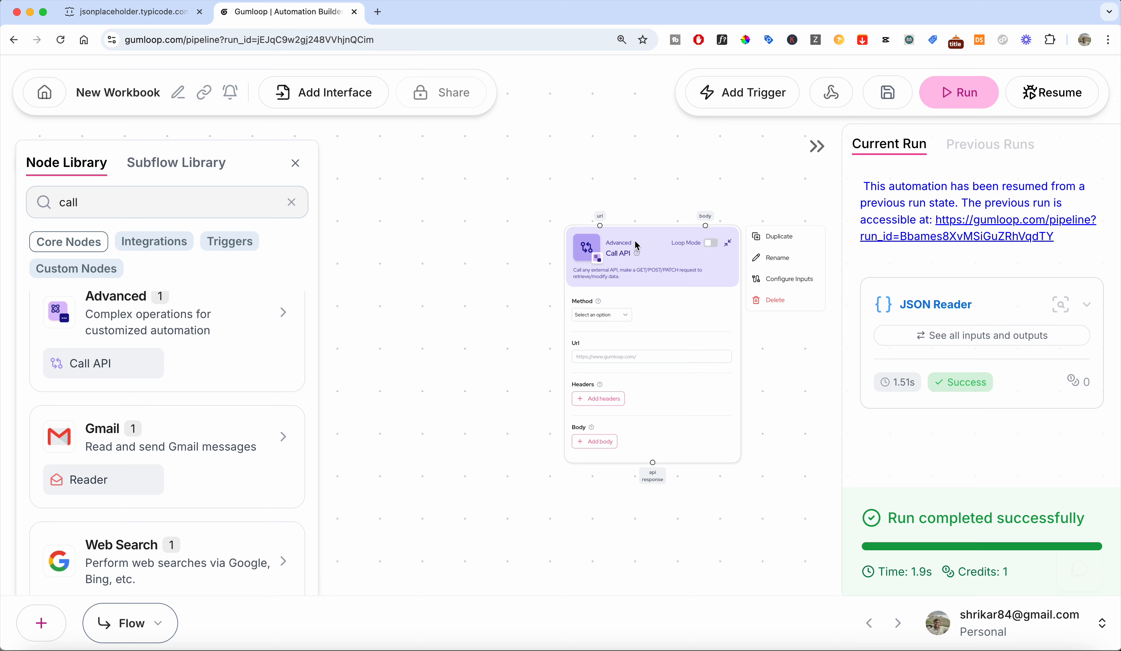
{"action": "left_click_drag", "start_coordinate": [635, 240], "coordinate": [547, 180]}
Copy the todos page URL and paste it into the Call API node's Url field.
{"action": "left_click", "coordinate": [169, 18]}
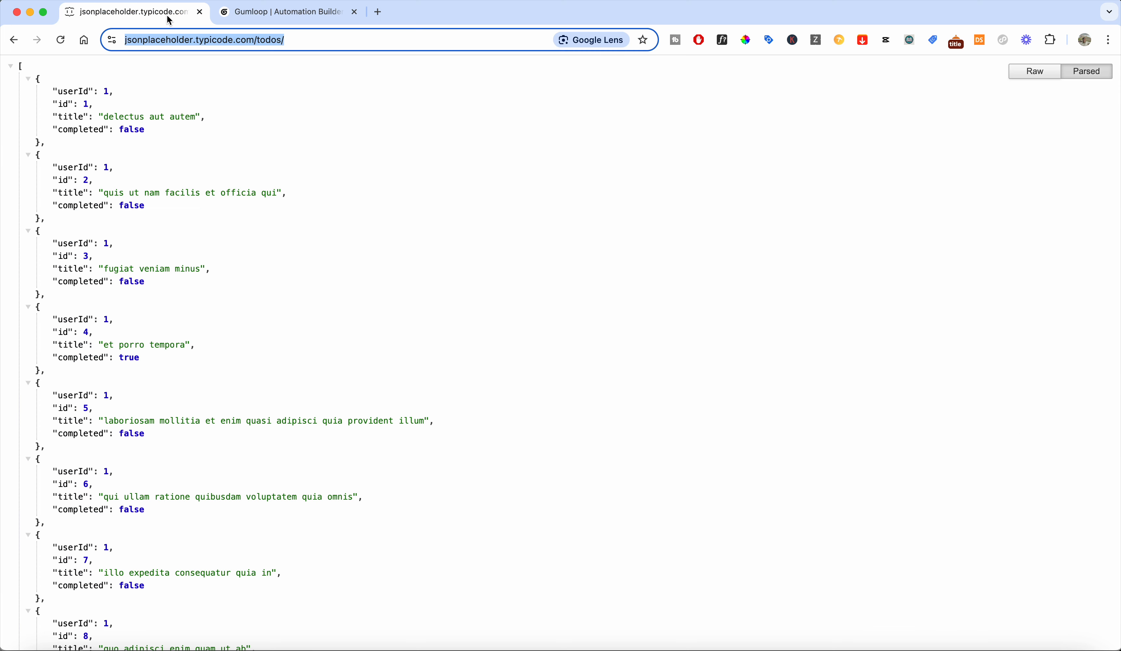
{"action": "left_click", "coordinate": [211, 44]}
{"action": "key", "text": "super+a"}
{"action": "key", "text": "super+c"}
{"action": "left_click", "coordinate": [318, 10]}
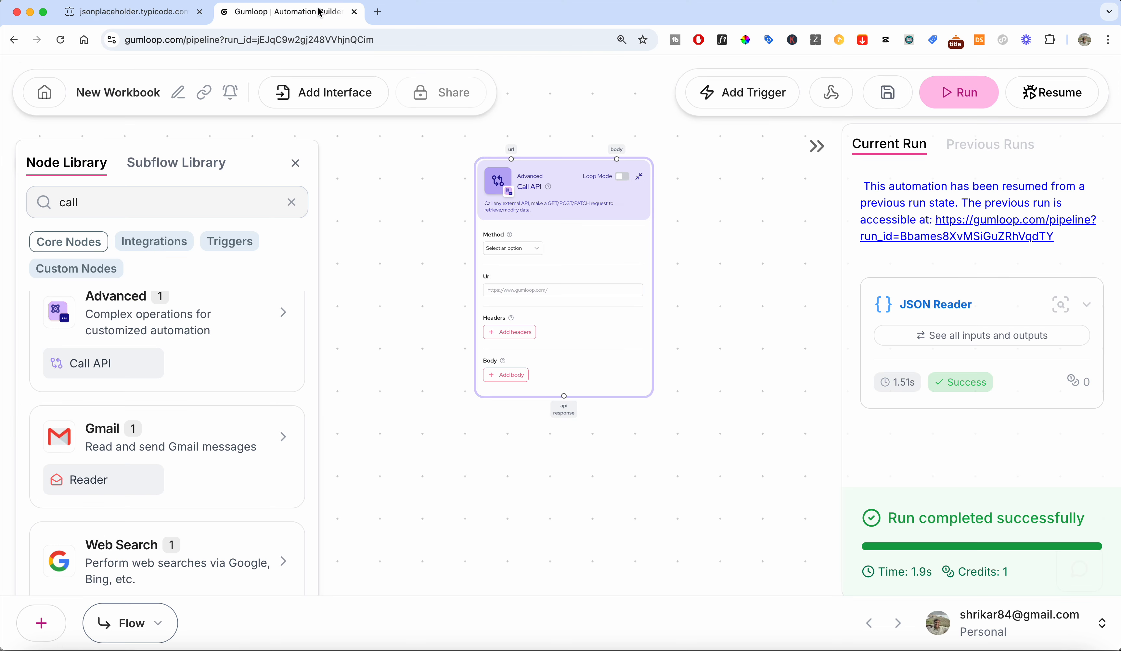
{"action": "left_click", "coordinate": [519, 288]}
{"action": "key", "text": "super+v"}
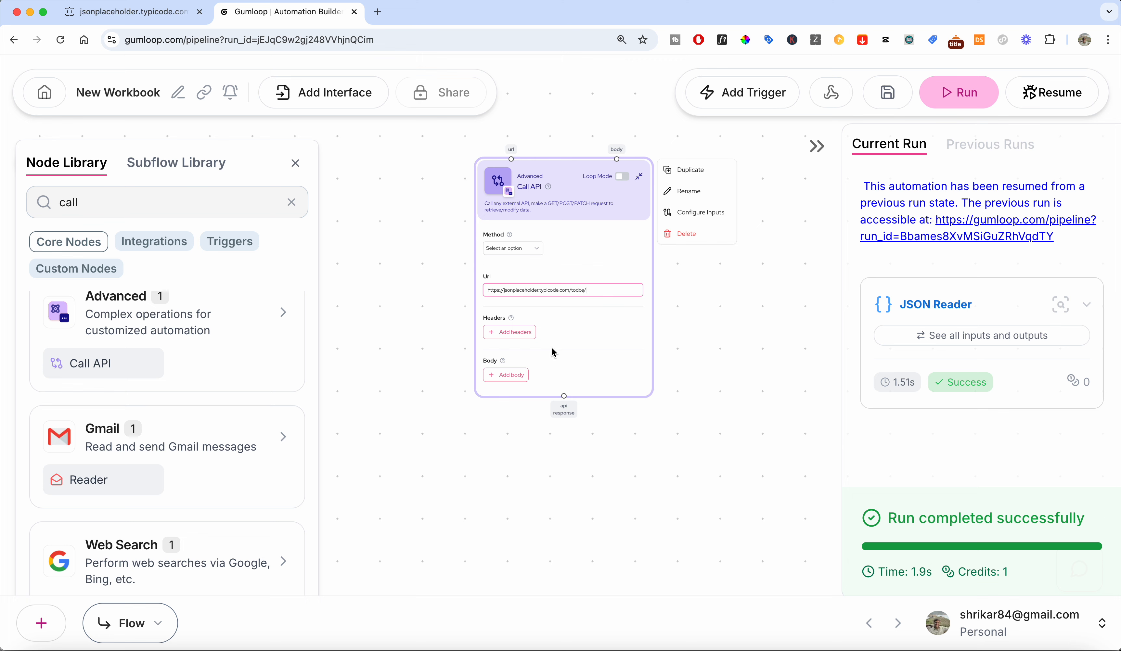
Set the Call API method to GET and run the workflow.
{"action": "left_click", "coordinate": [522, 246]}
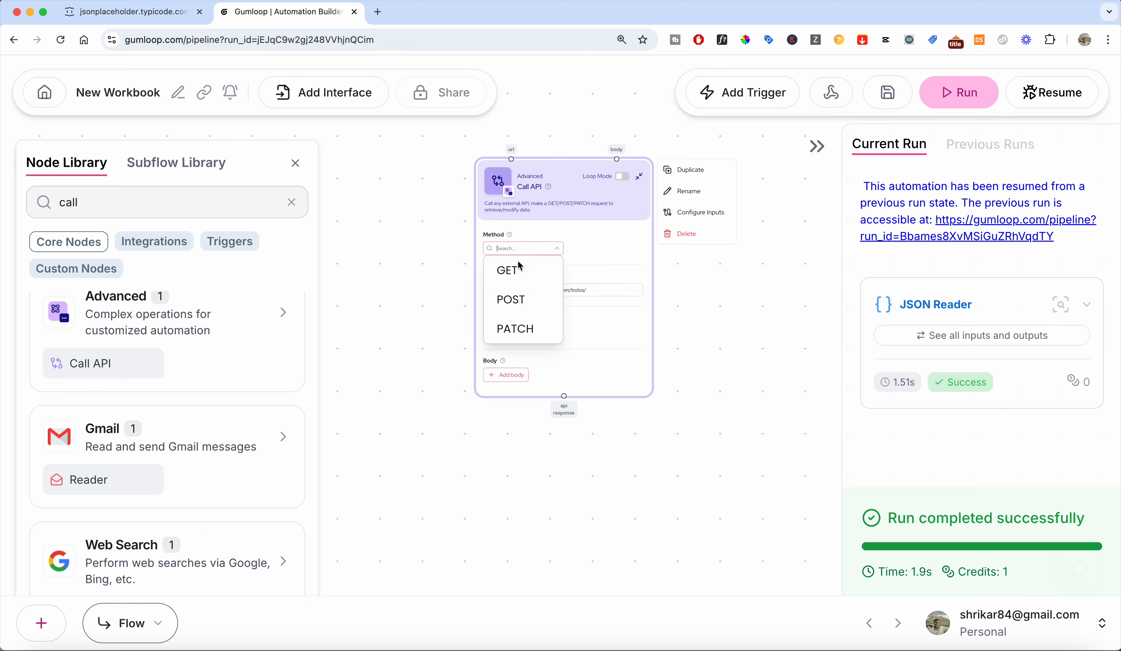
{"action": "left_click", "coordinate": [519, 267]}
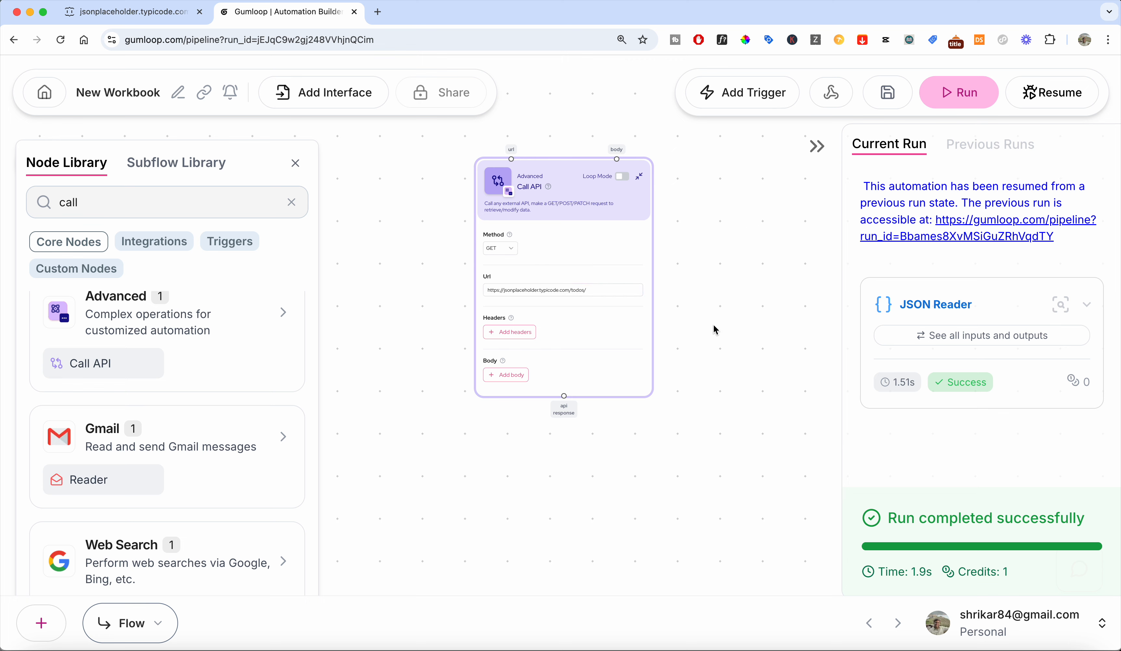
{"action": "scroll", "coordinate": [713, 324], "scroll_direction": "up", "scroll_amount": 1}
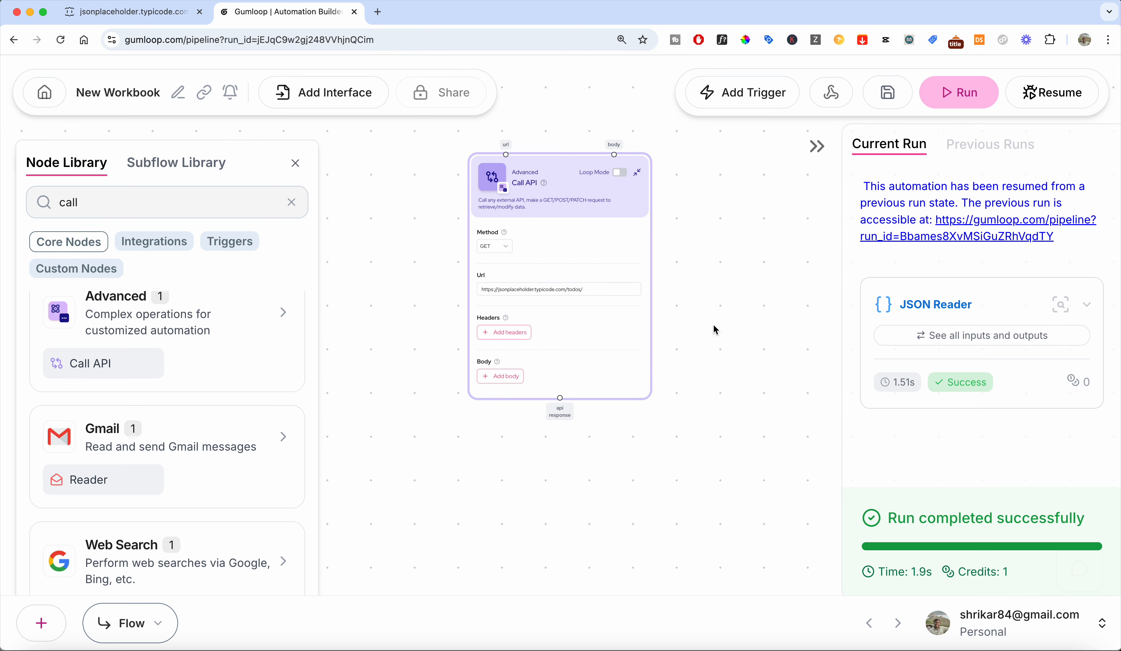
{"action": "left_click", "coordinate": [976, 94]}
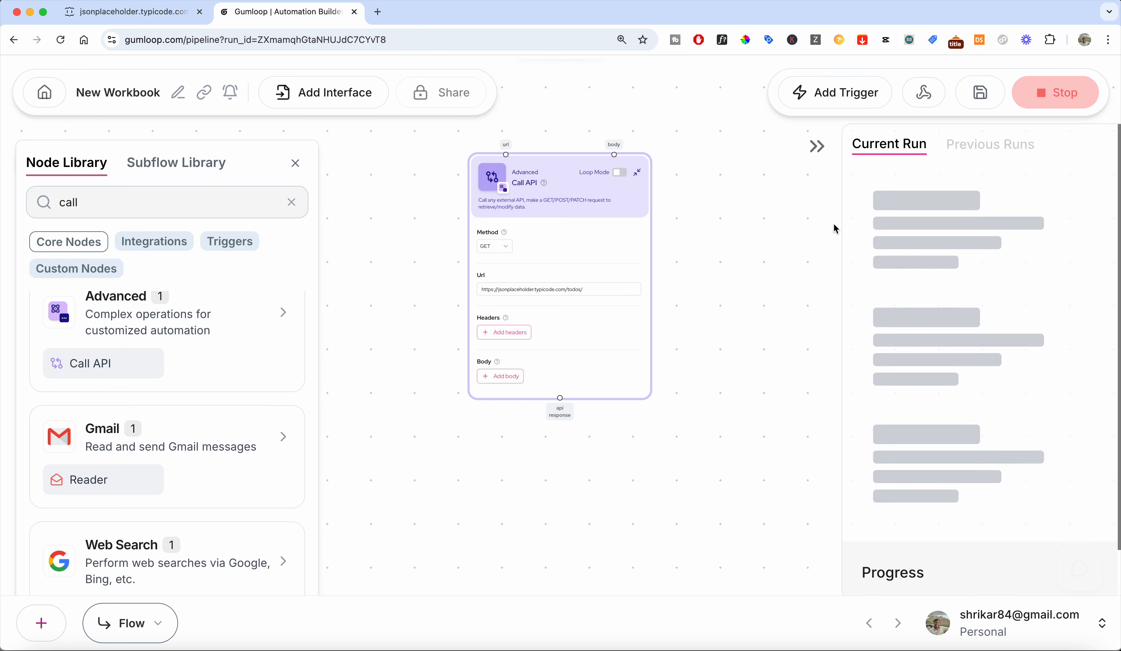
Review the Call API response text in the current run panel.
{"action": "scroll", "coordinate": [927, 293], "scroll_direction": "down", "scroll_amount": 1}
{"action": "scroll", "coordinate": [928, 293], "scroll_direction": "down", "scroll_amount": 1}
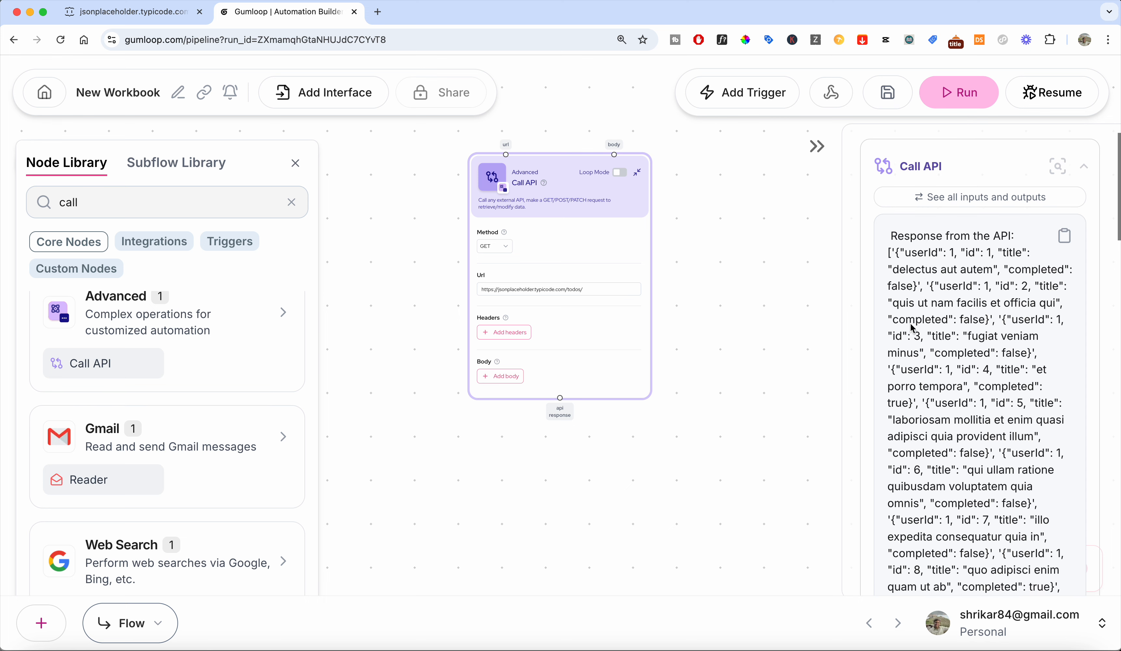
{"action": "mouse_move", "coordinate": [647, 193]}
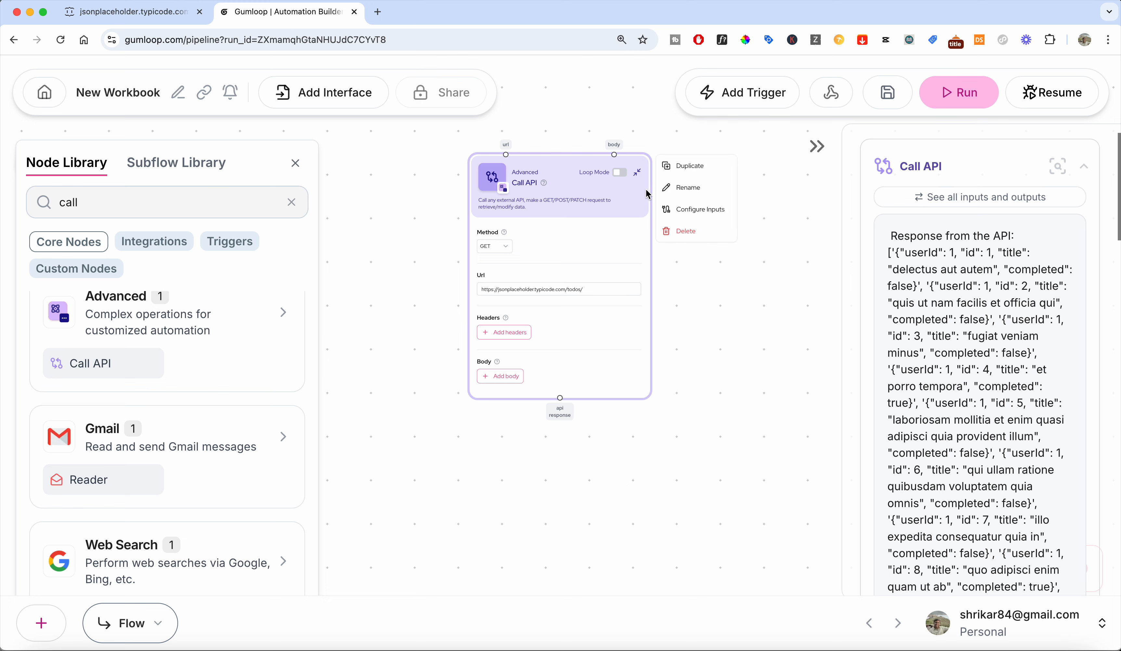
{"action": "left_click", "coordinate": [624, 173]}
{"action": "left_click", "coordinate": [619, 172]}
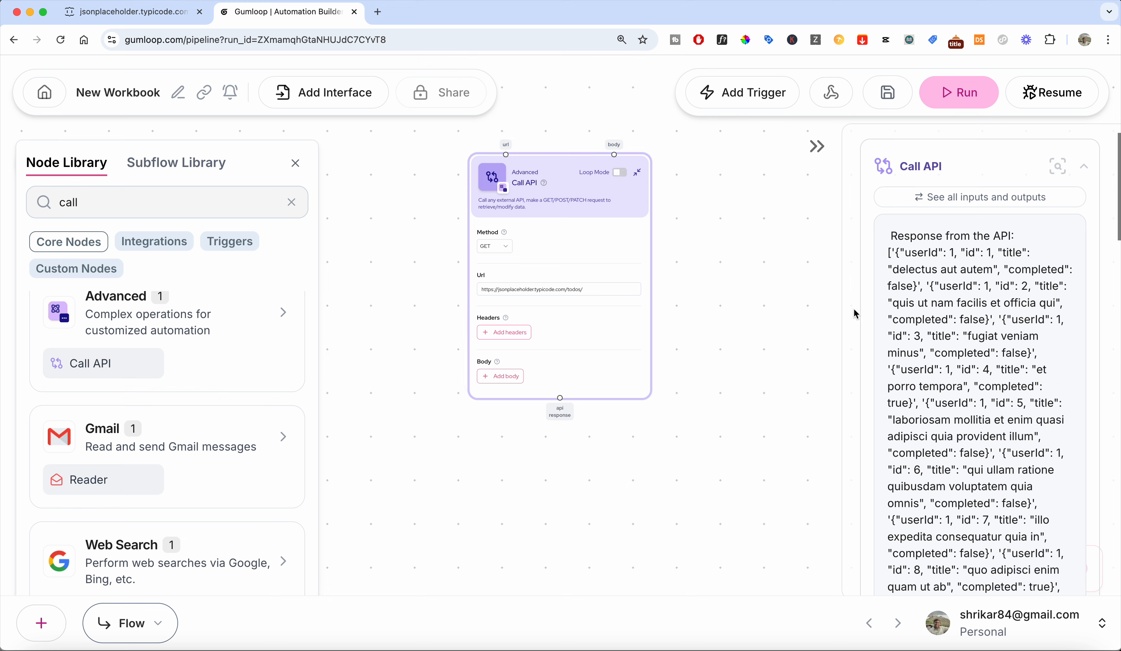
{"action": "left_click_drag", "start_coordinate": [796, 331], "coordinate": [797, 260]}
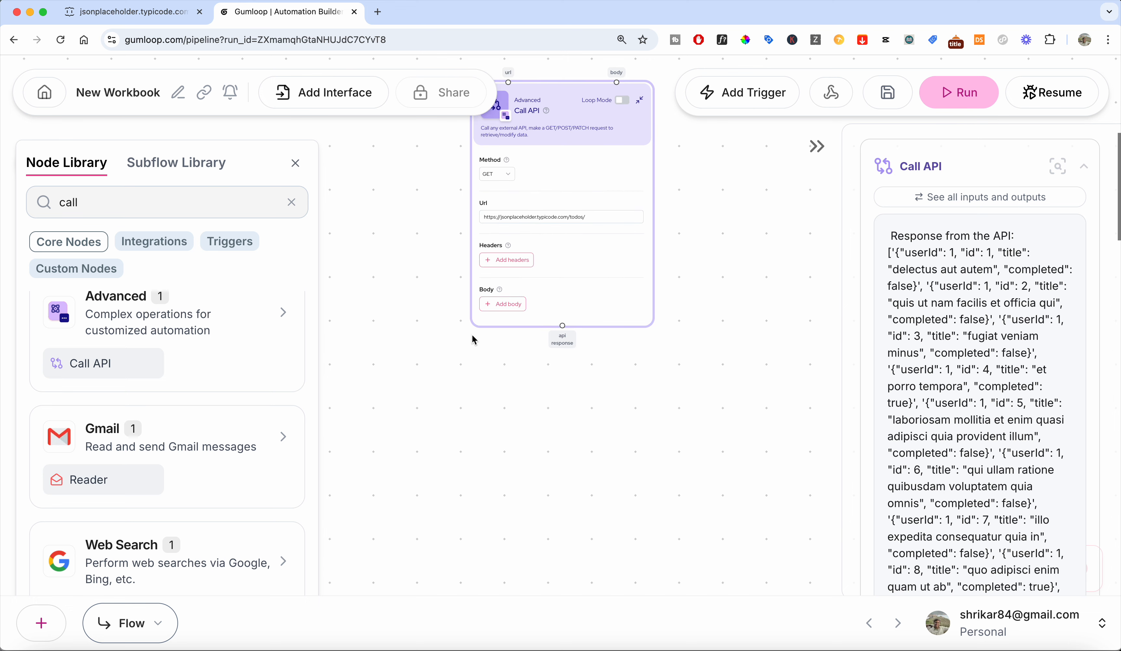
Search the node library for json and place a JSON Reader node below the Call API node.
{"action": "left_click", "coordinate": [162, 204]}
{"action": "key", "text": "super+a"}
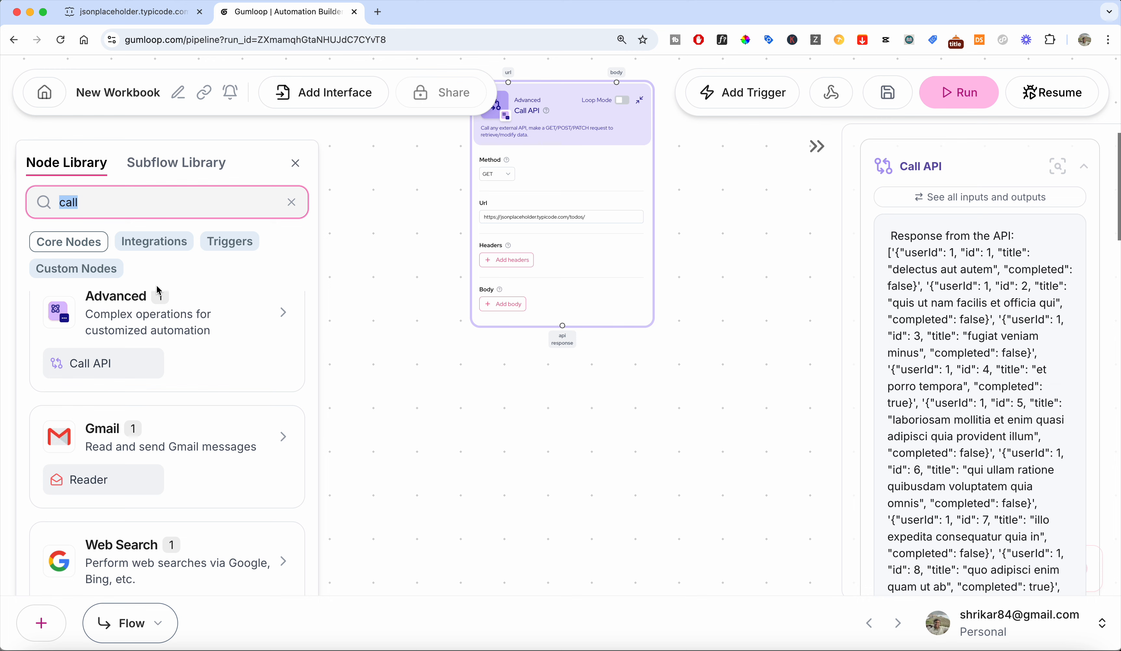
{"action": "type", "text": "json"}
{"action": "left_click_drag", "start_coordinate": [214, 476], "coordinate": [564, 456]}
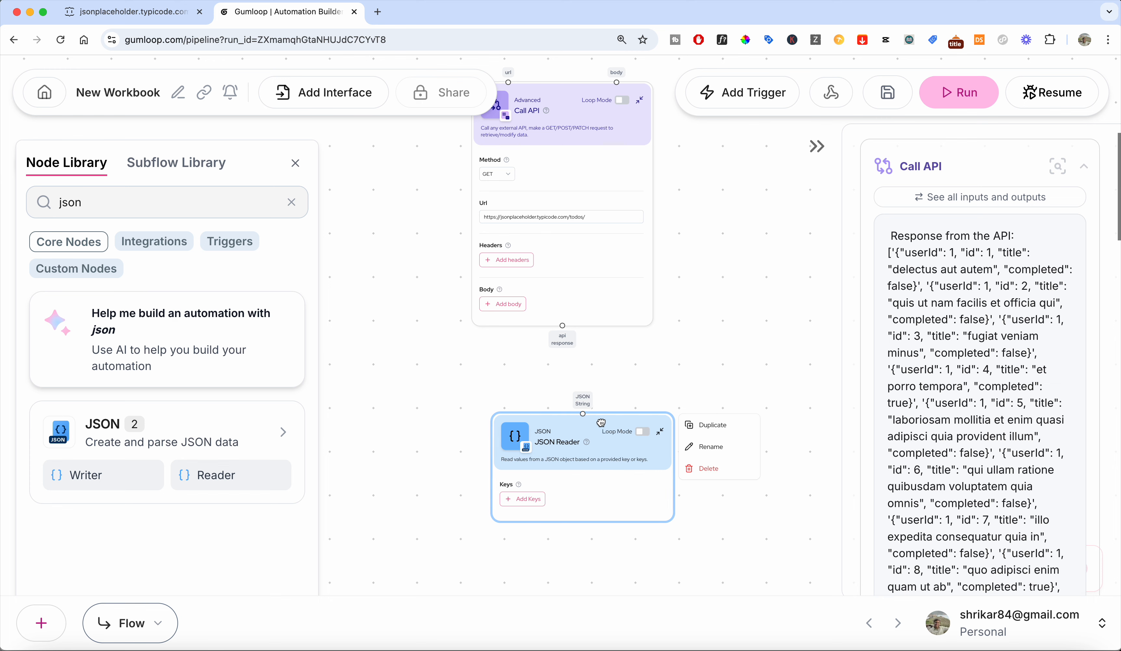
Connect the Call API's api response output to the JSON Reader's JSON String input and run the workflow.
{"action": "left_click_drag", "start_coordinate": [562, 326], "coordinate": [564, 412]}
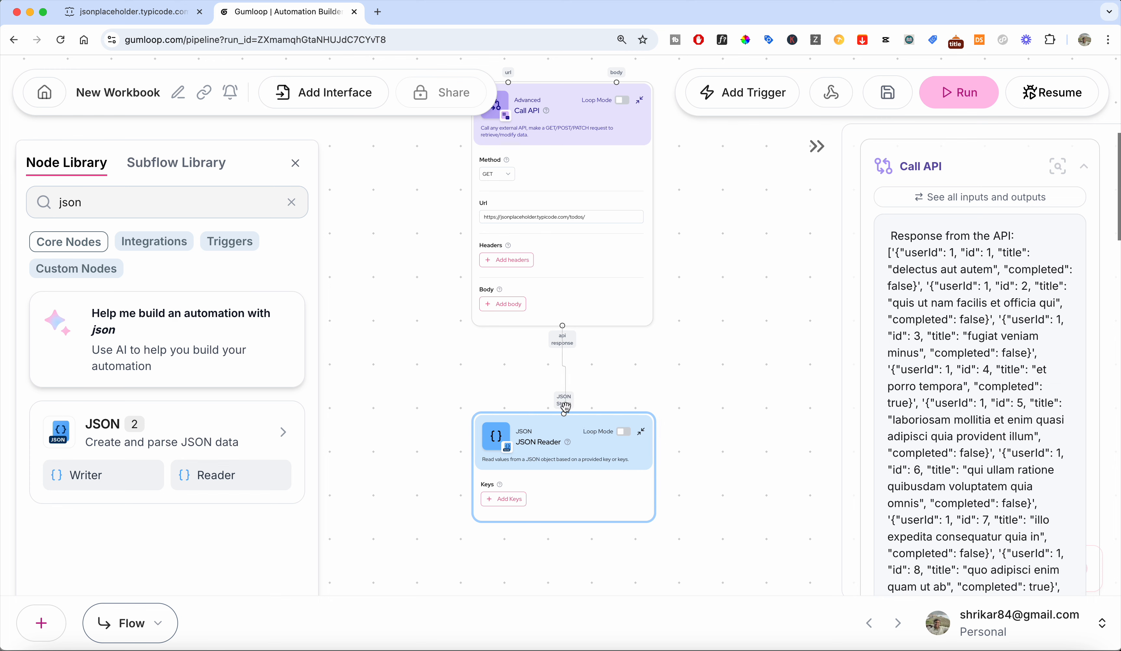
{"action": "left_click", "coordinate": [653, 373]}
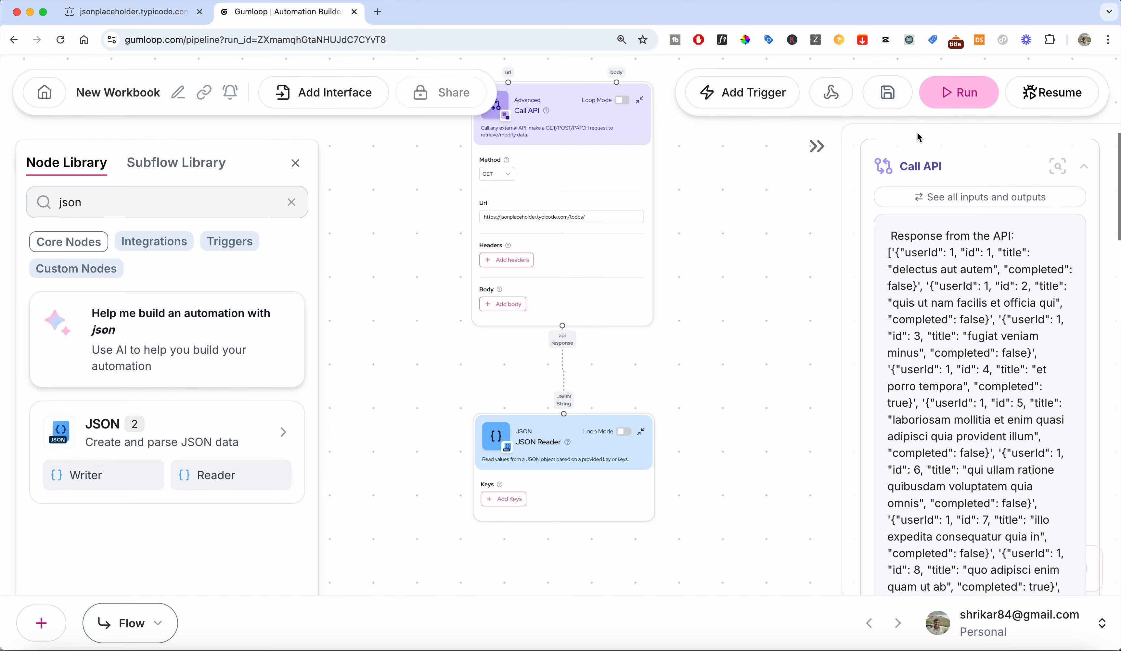
{"action": "left_click", "coordinate": [962, 95]}
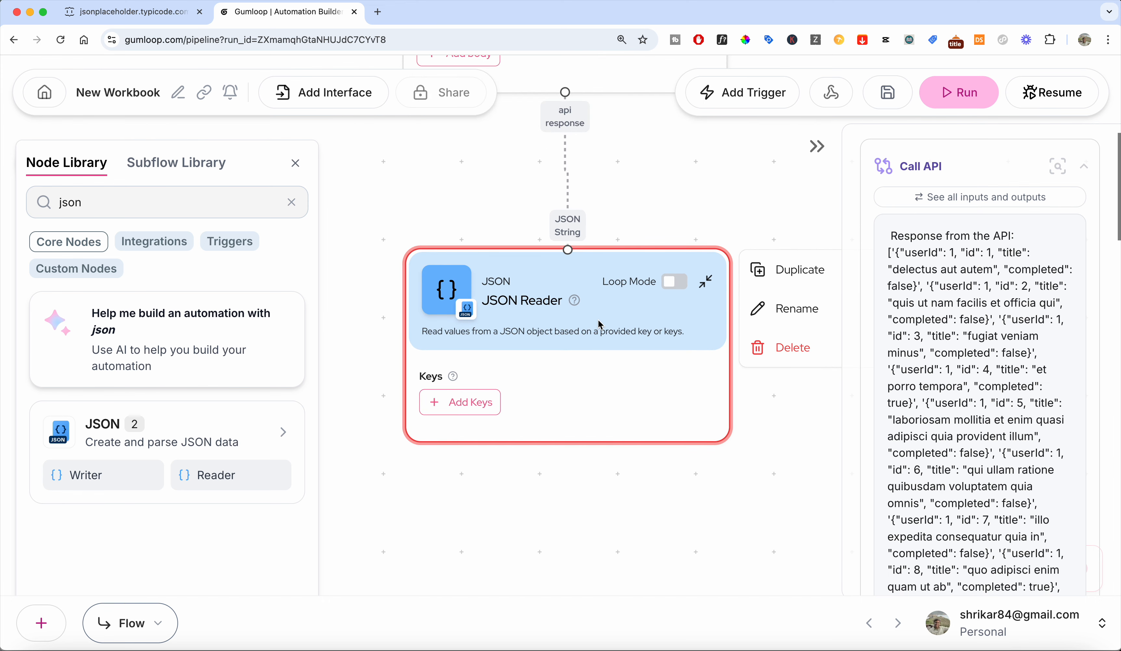
Add a key named title to the JSON Reader node.
{"action": "scroll", "coordinate": [597, 323], "scroll_direction": "down", "scroll_amount": 1}
{"action": "left_click_drag", "start_coordinate": [640, 206], "coordinate": [643, 289]}
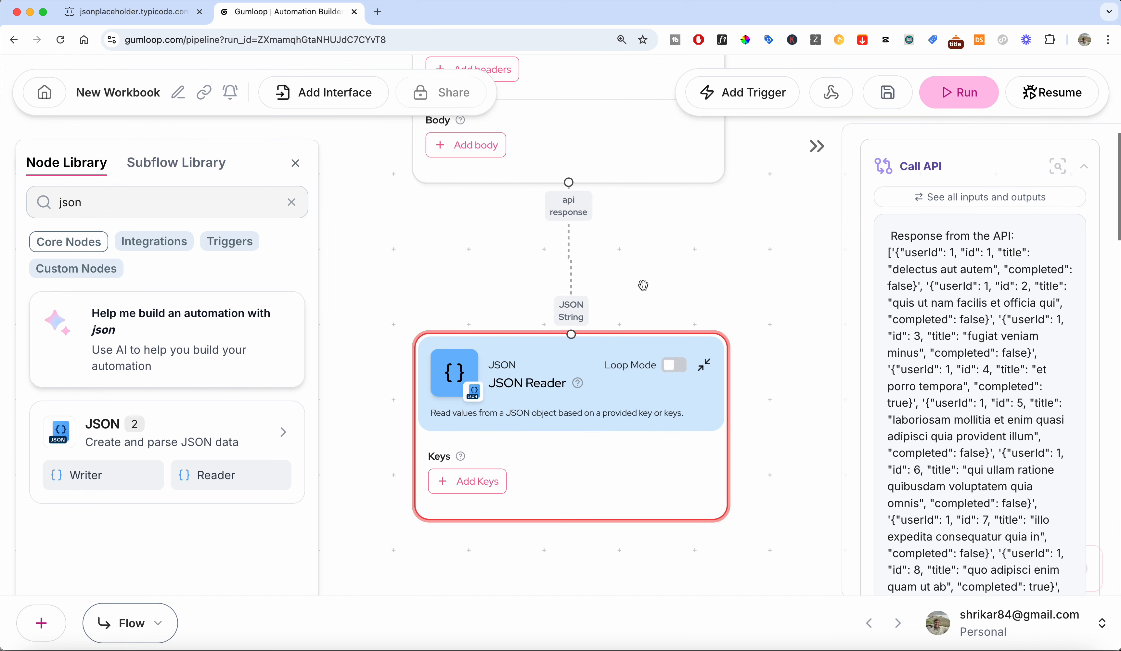
{"action": "left_click", "coordinate": [490, 475]}
{"action": "left_click", "coordinate": [469, 485]}
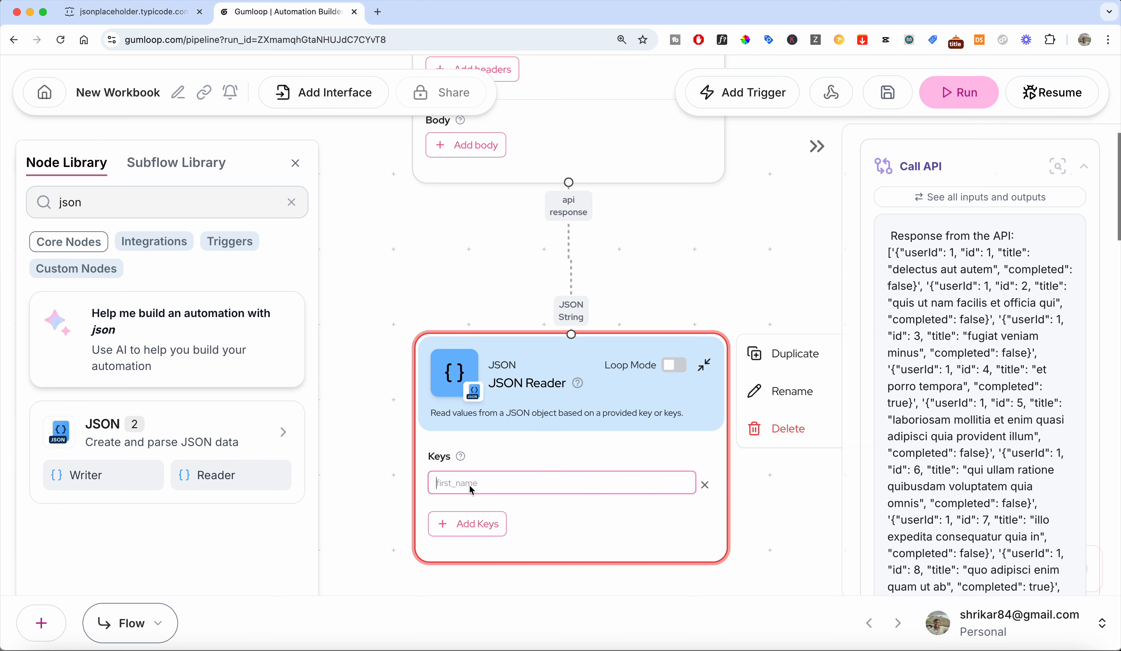
{"action": "type", "text": "title"}
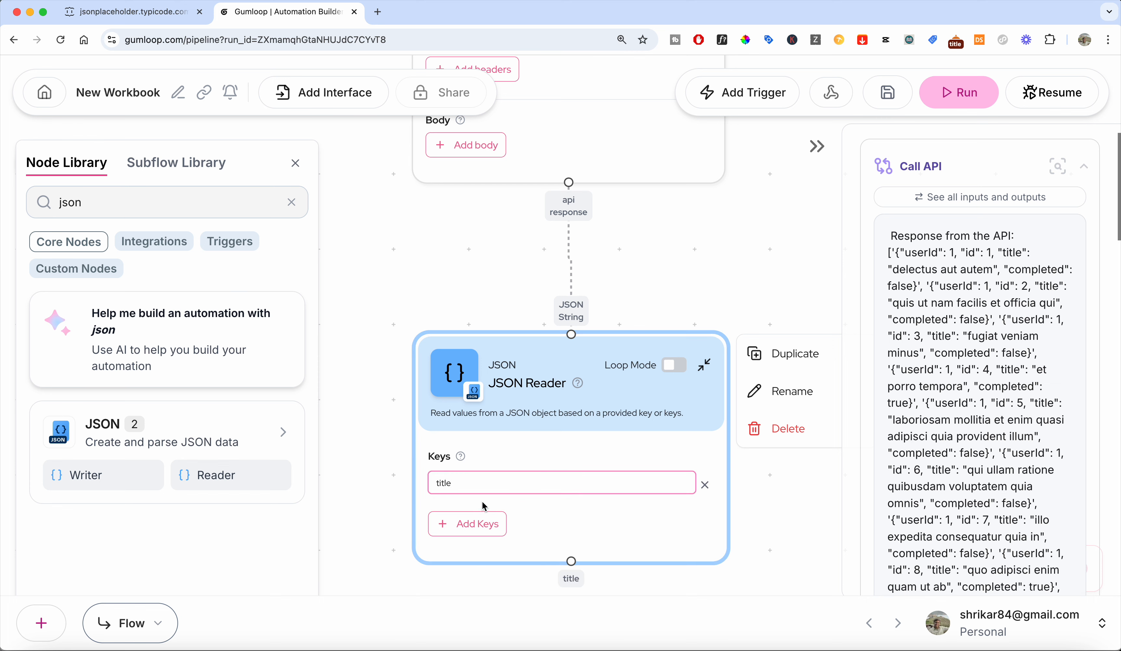
Run the workflow again.
{"action": "left_click", "coordinate": [958, 93]}
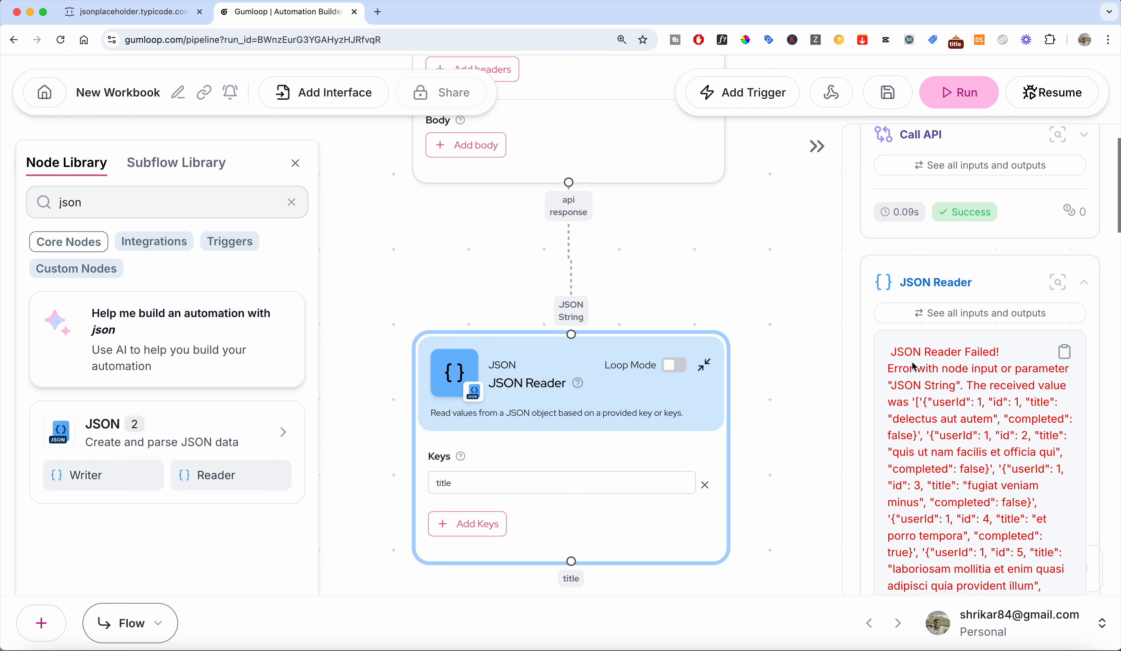
{"action": "scroll", "coordinate": [791, 340], "scroll_direction": "down", "scroll_amount": 3}
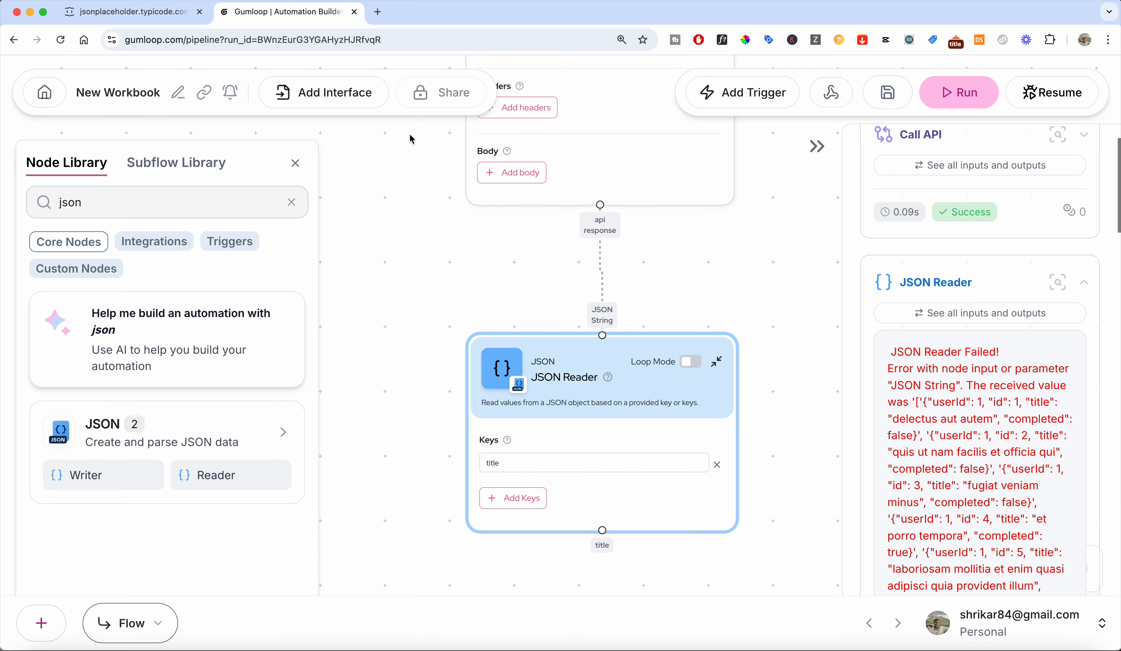
Compare the todos JSON page with the JSON Reader output in the run panel.
{"action": "left_click", "coordinate": [159, 13]}
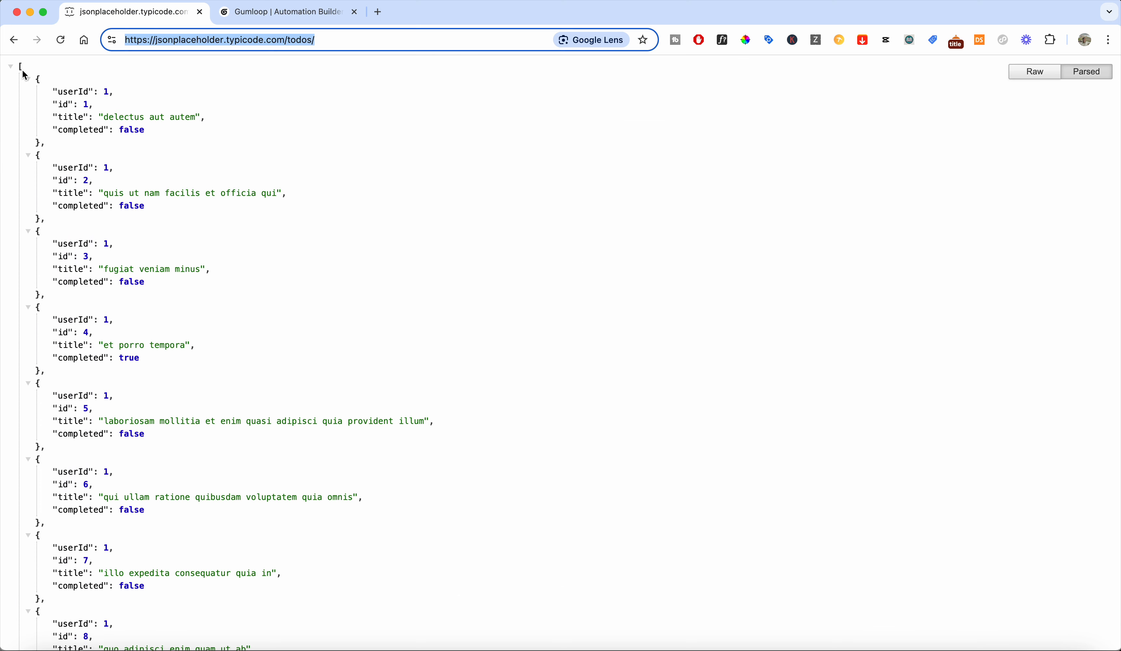
{"action": "left_click", "coordinate": [11, 66]}
{"action": "left_click", "coordinate": [10, 67]}
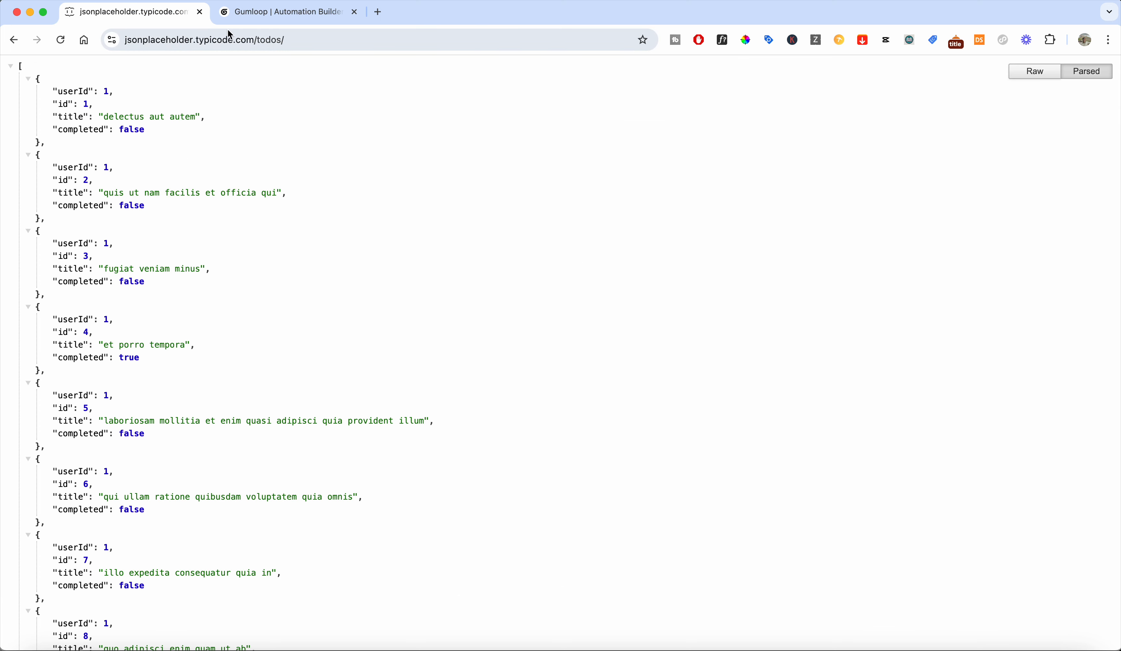
{"action": "left_click", "coordinate": [282, 13]}
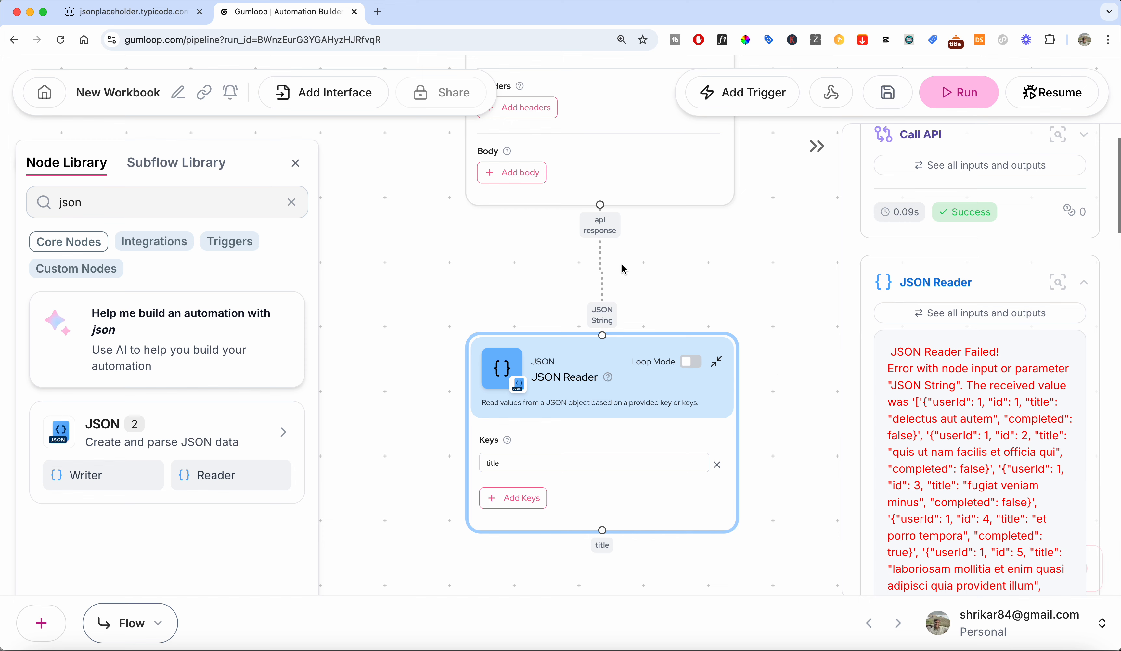
{"action": "scroll", "coordinate": [1024, 440], "scroll_direction": "down", "scroll_amount": 15}
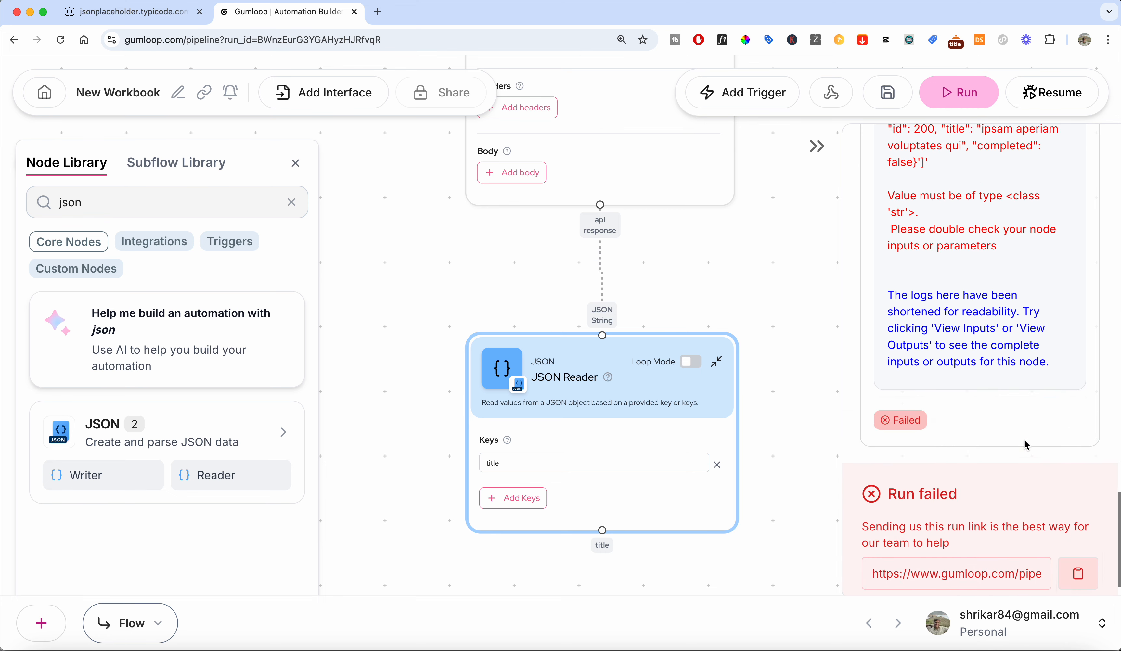
Turn on Loop Mode for the JSON Reader node and resume the workflow from that node.
{"action": "scroll", "coordinate": [1024, 440], "scroll_direction": "up", "scroll_amount": 1}
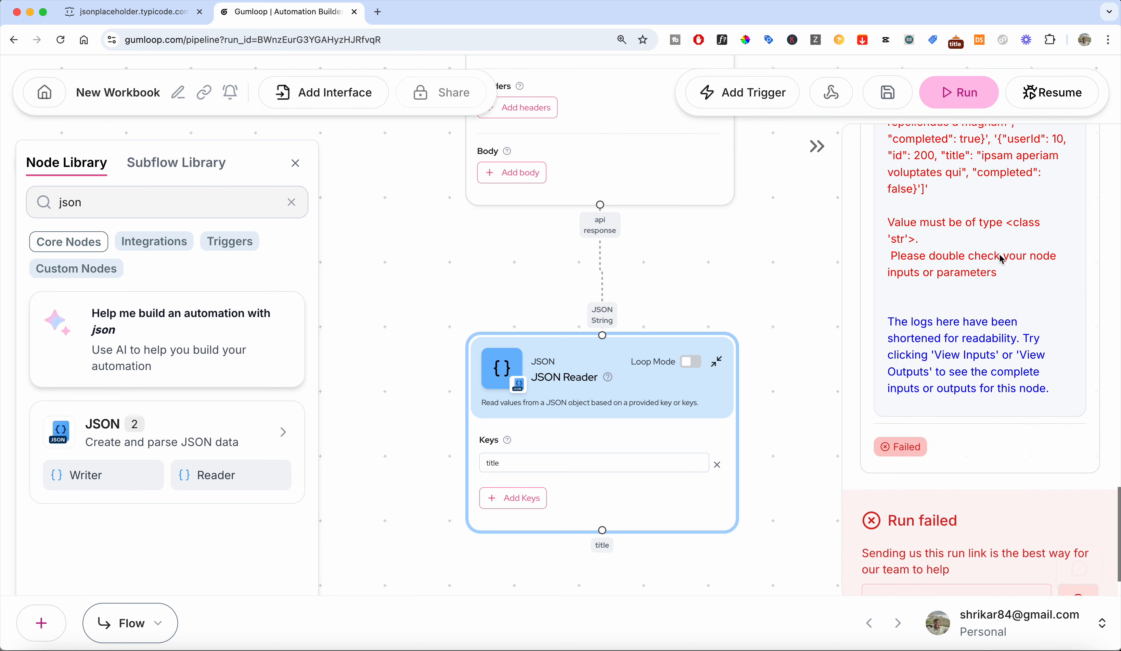
{"action": "mouse_move", "coordinate": [600, 375]}
{"action": "left_click", "coordinate": [694, 362]}
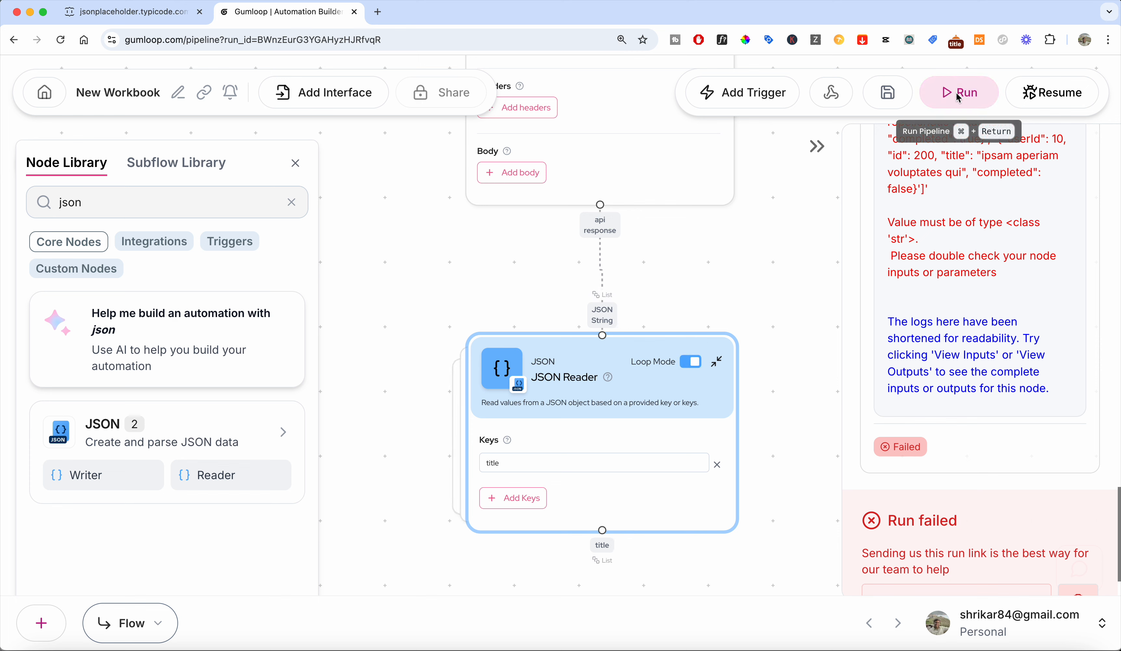
{"action": "left_click", "coordinate": [1052, 93]}
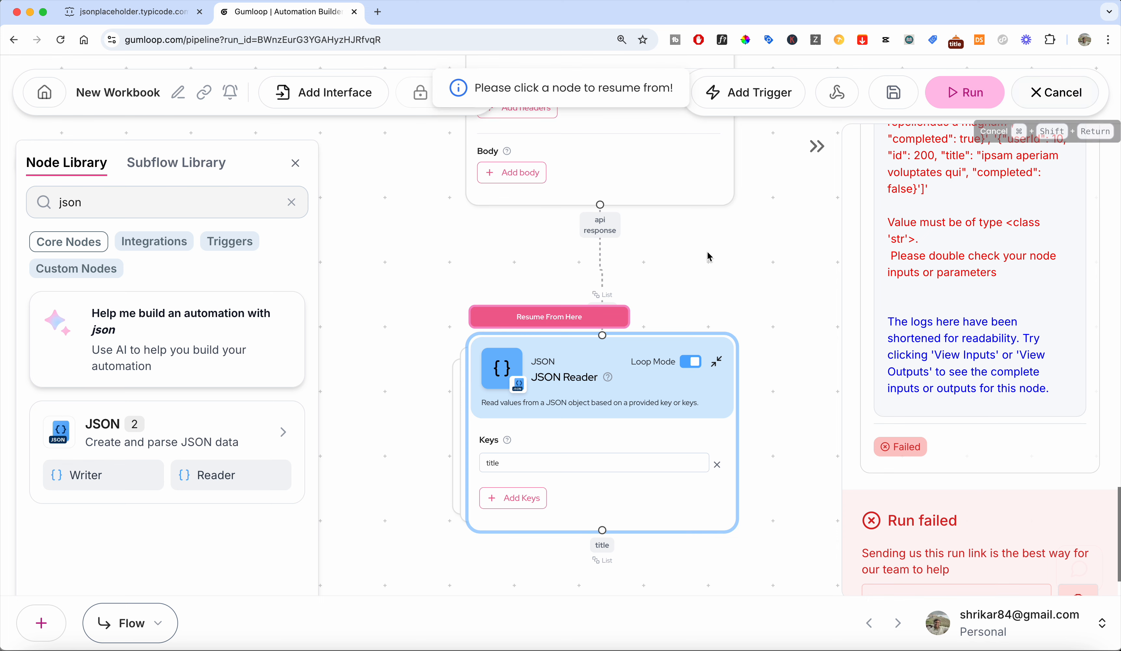
{"action": "left_click", "coordinate": [596, 318]}
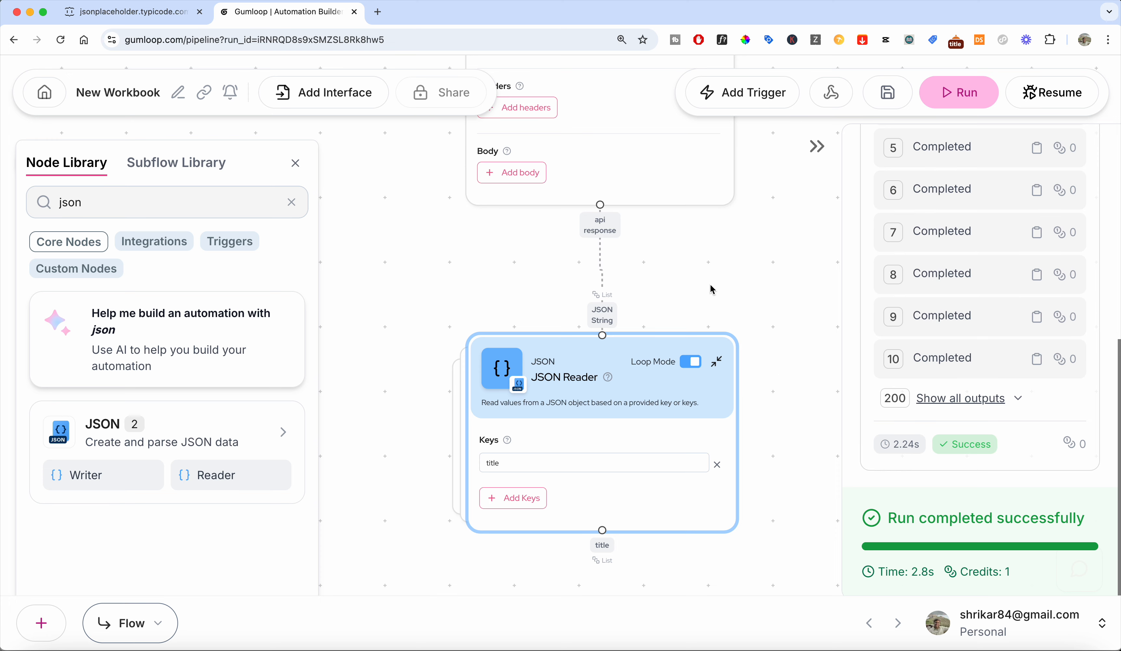
Search the node library for join list and add a Join List Items node below the JSON Reader.
{"action": "left_click_drag", "start_coordinate": [592, 351], "coordinate": [590, 317]}
{"action": "scroll", "coordinate": [380, 385], "scroll_direction": "down", "scroll_amount": 5}
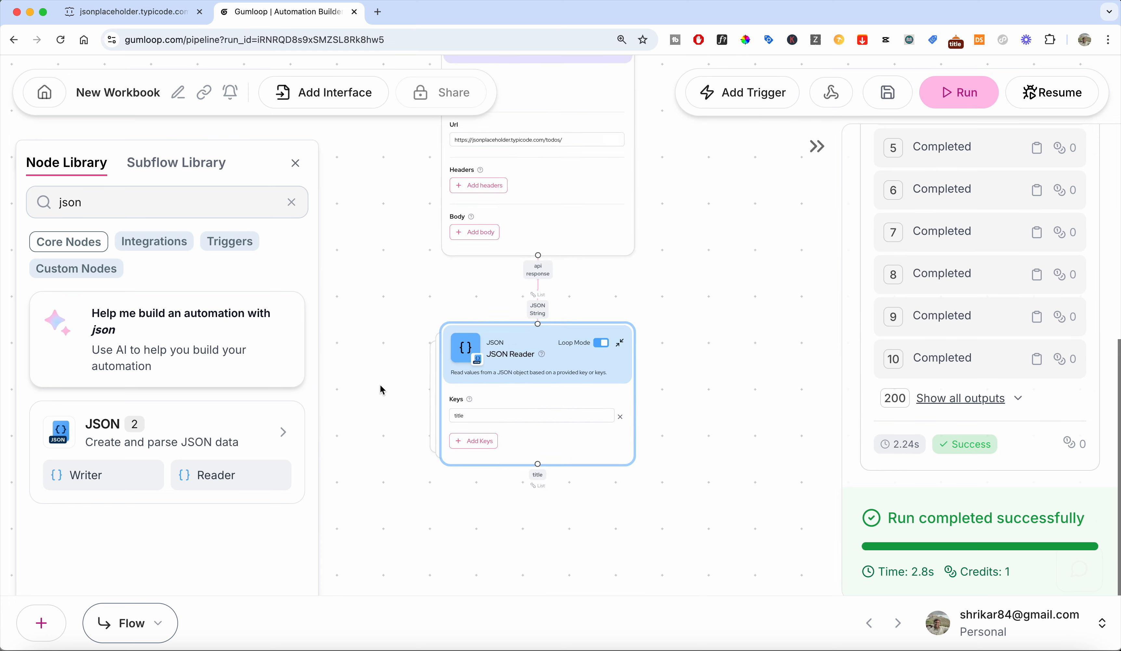
{"action": "triple_click", "coordinate": [172, 216]}
{"action": "type", "text": "j"}
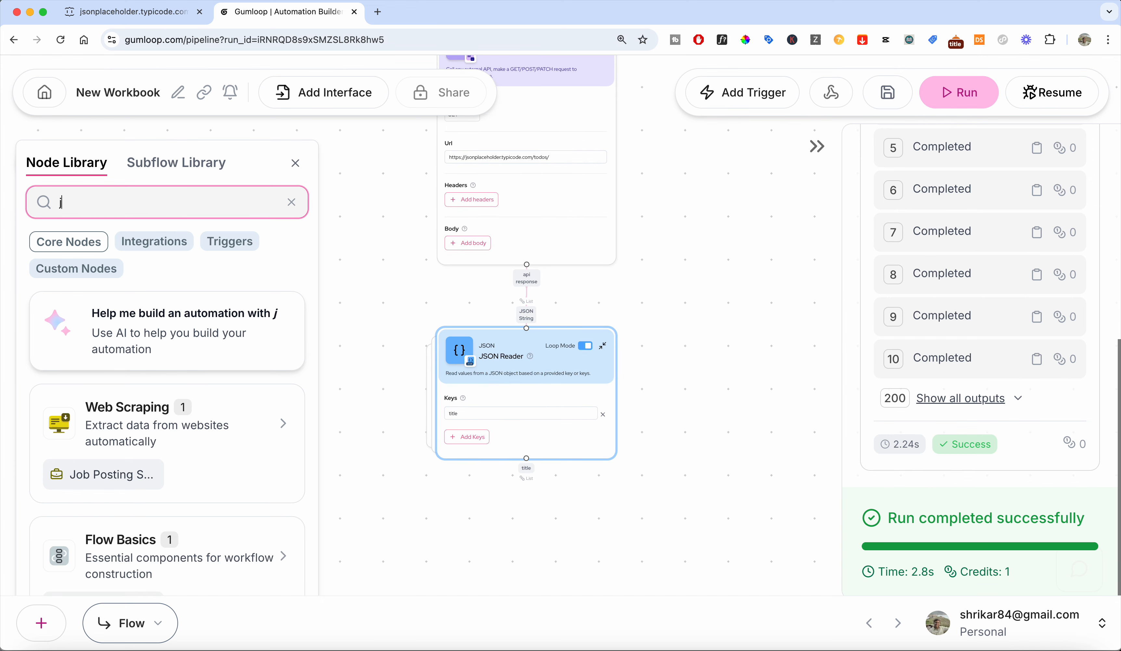
{"action": "type", "text": "oin li"}
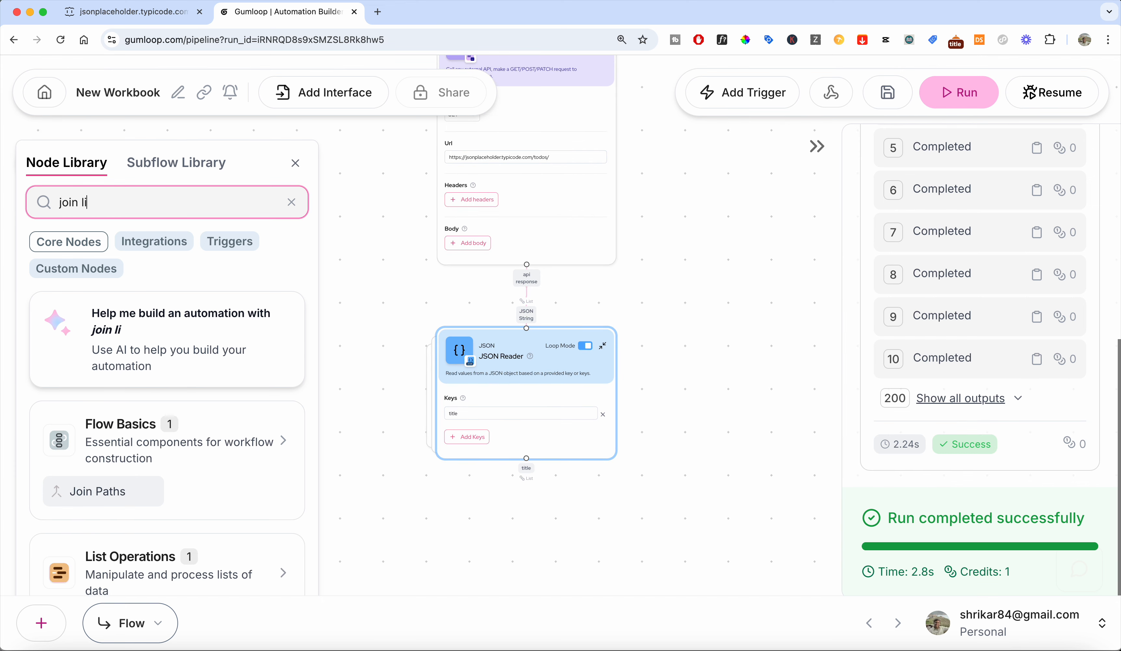
{"action": "type", "text": "s"}
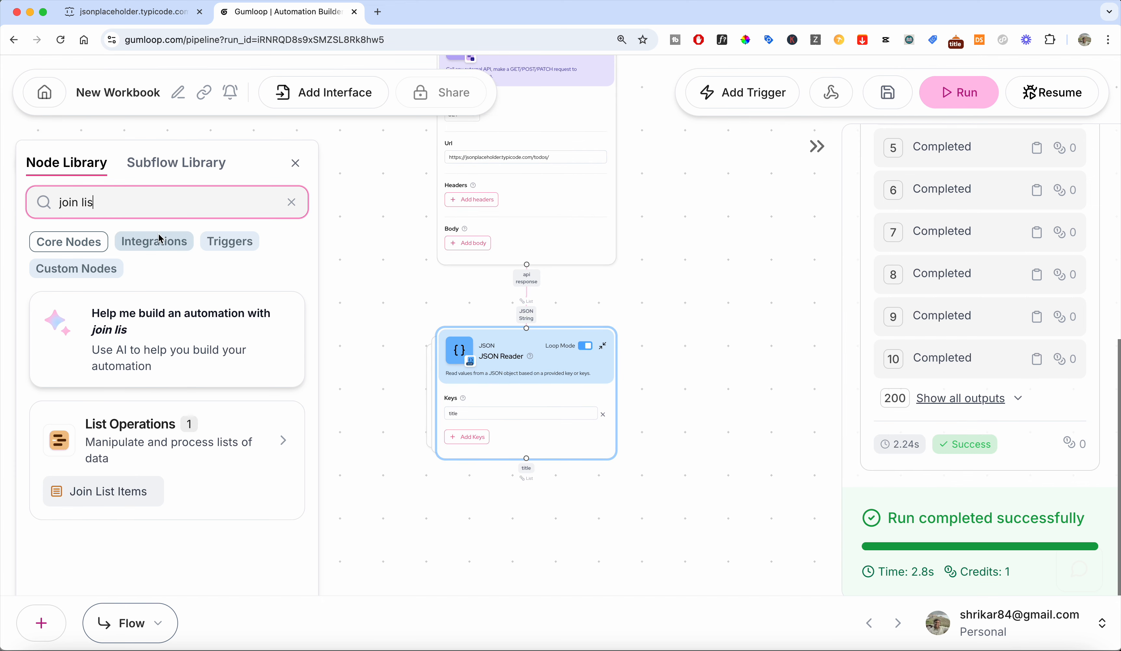
{"action": "left_click", "coordinate": [129, 488]}
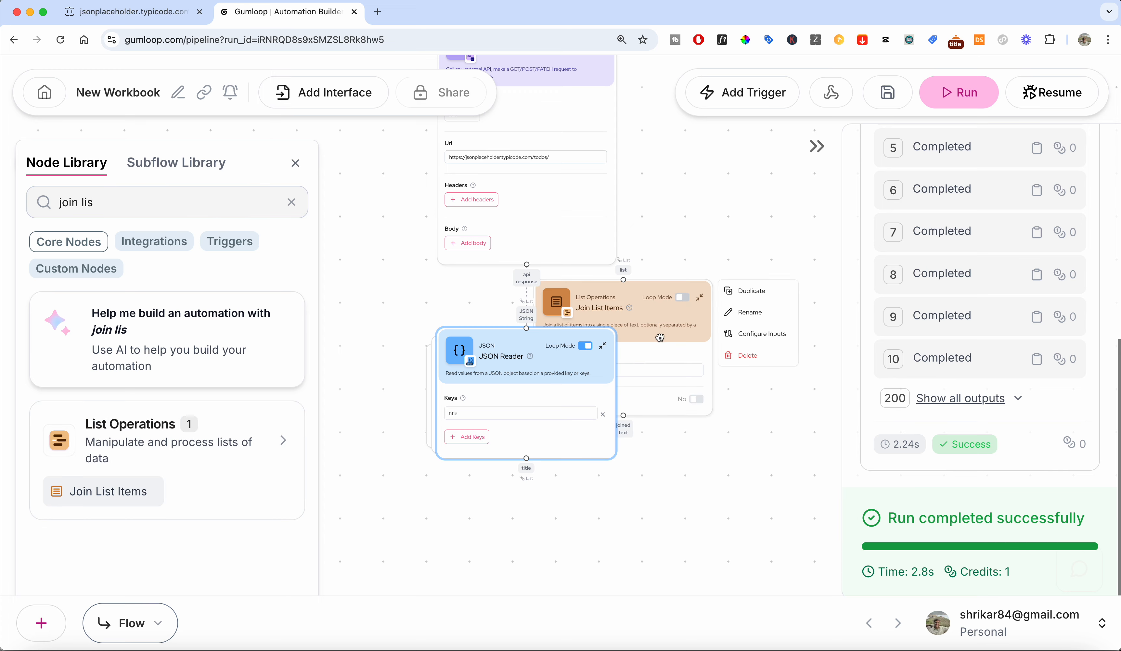
{"action": "left_click_drag", "start_coordinate": [653, 317], "coordinate": [559, 557]}
{"action": "left_click_drag", "start_coordinate": [725, 380], "coordinate": [790, 210]}
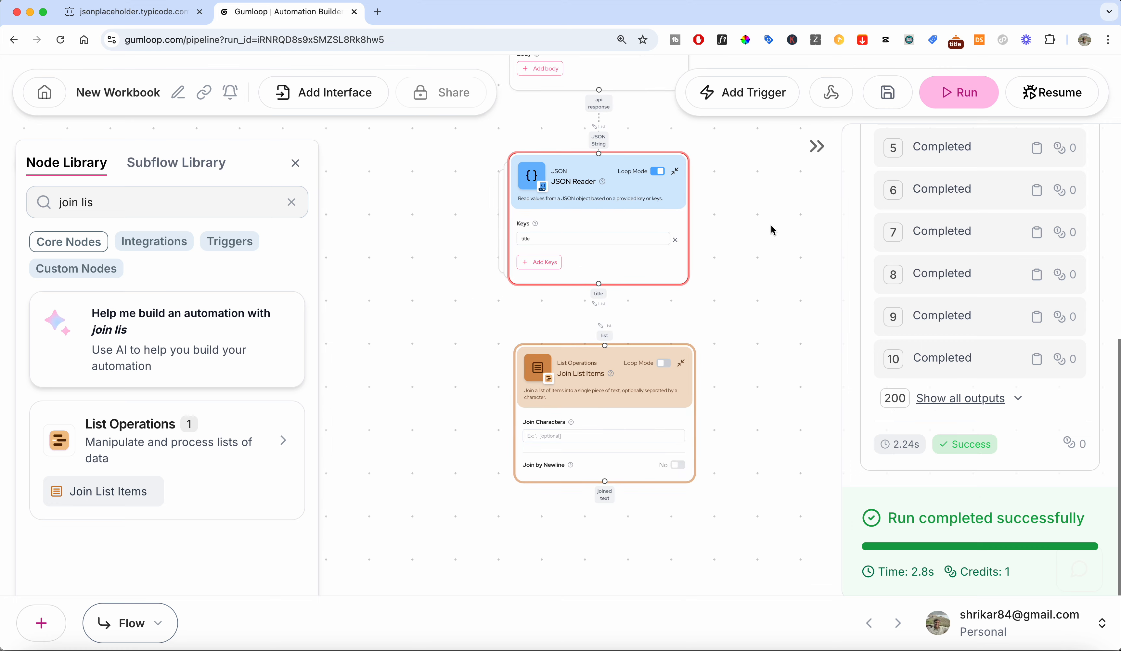
Connect the JSON Reader's title output to the Join List Items list input and enable Join by Newline.
{"action": "scroll", "coordinate": [635, 355], "scroll_direction": "up", "scroll_amount": 3}
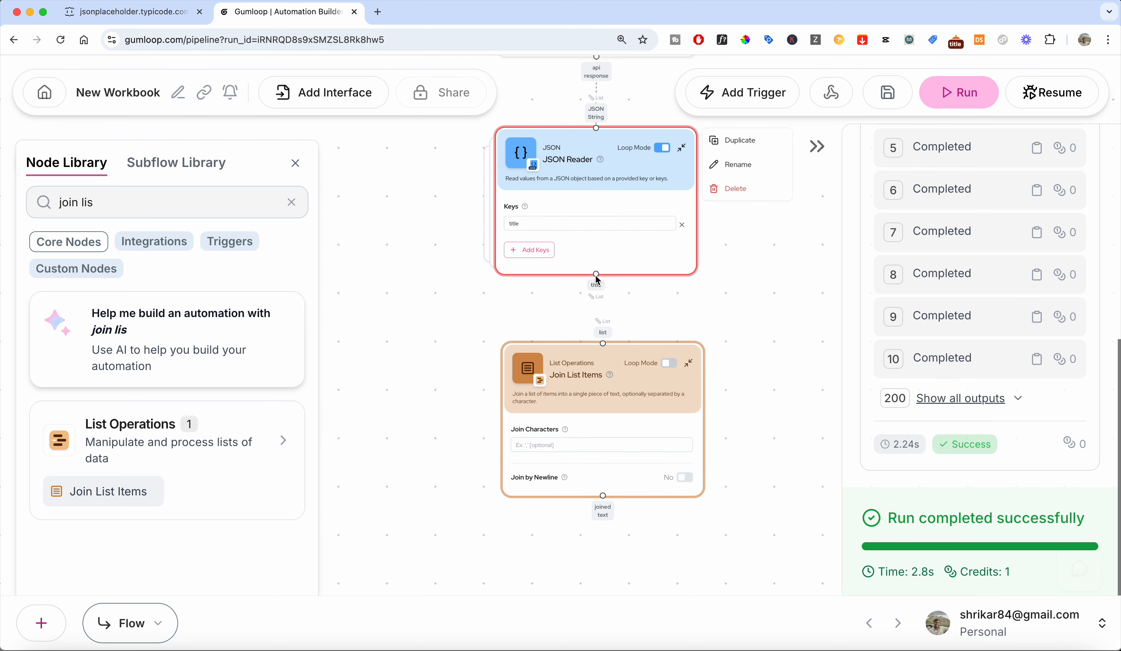
{"action": "left_click_drag", "start_coordinate": [599, 290], "coordinate": [605, 349]}
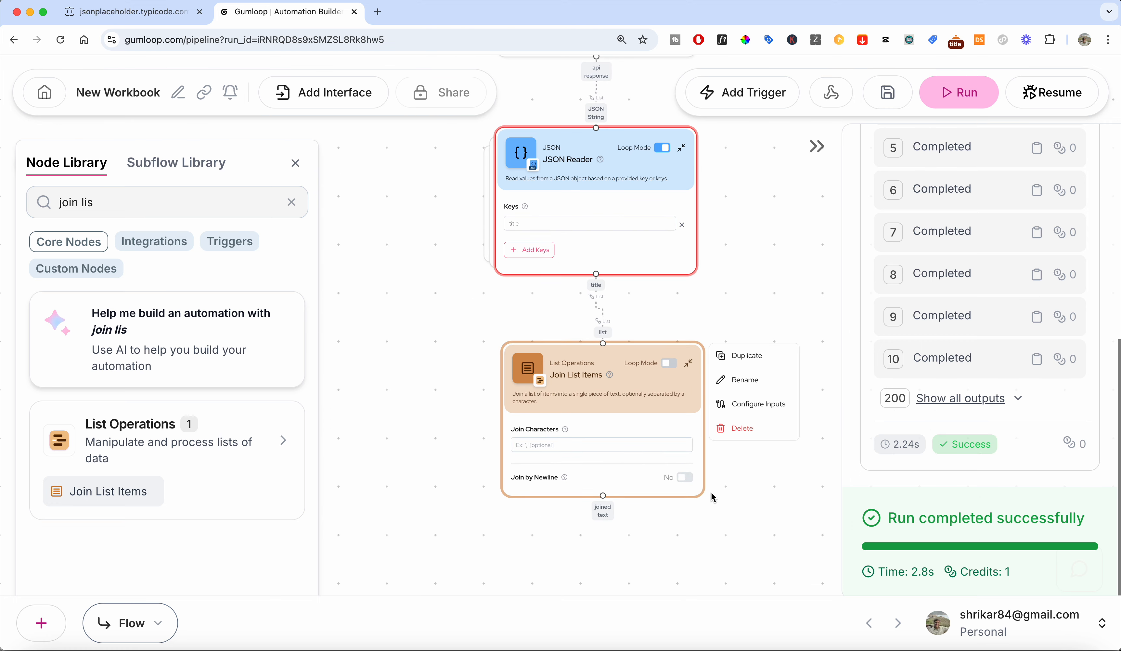
{"action": "left_click", "coordinate": [686, 477]}
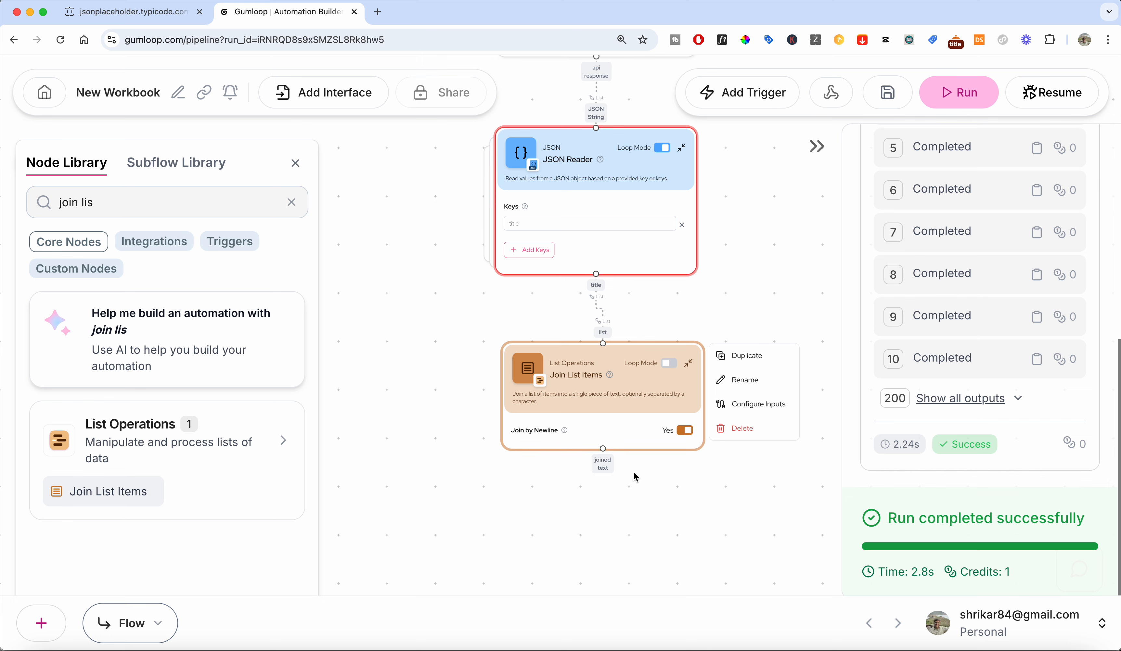
Run the workflow and inspect the Join List Items node's joined text output.
{"action": "left_click", "coordinate": [961, 93]}
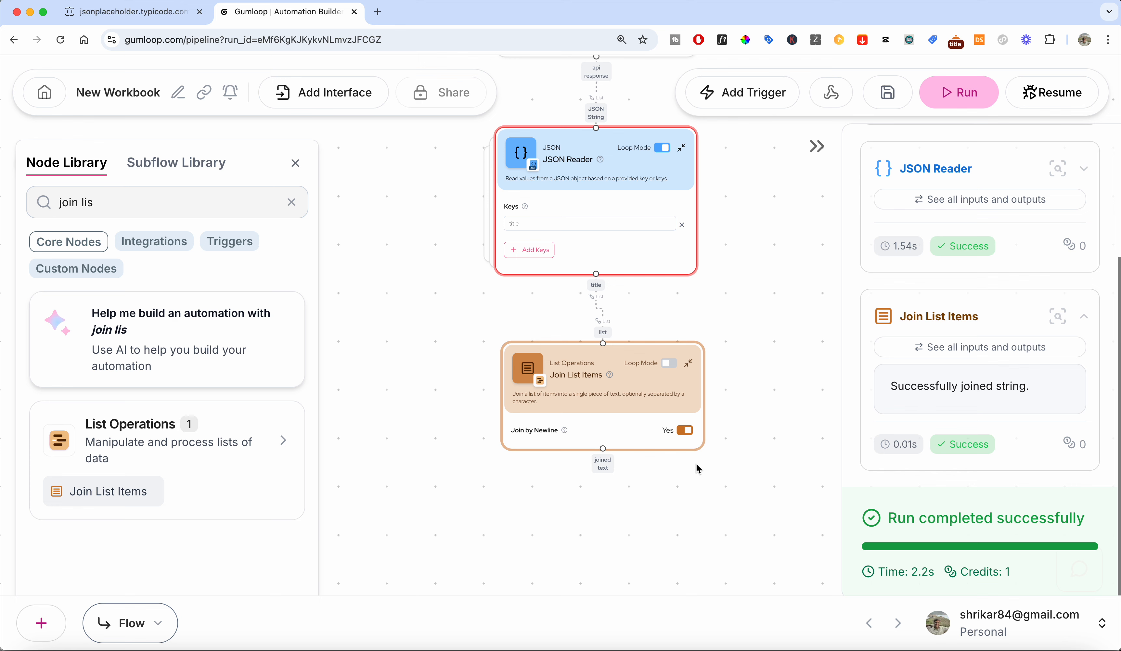
{"action": "left_click", "coordinate": [966, 353]}
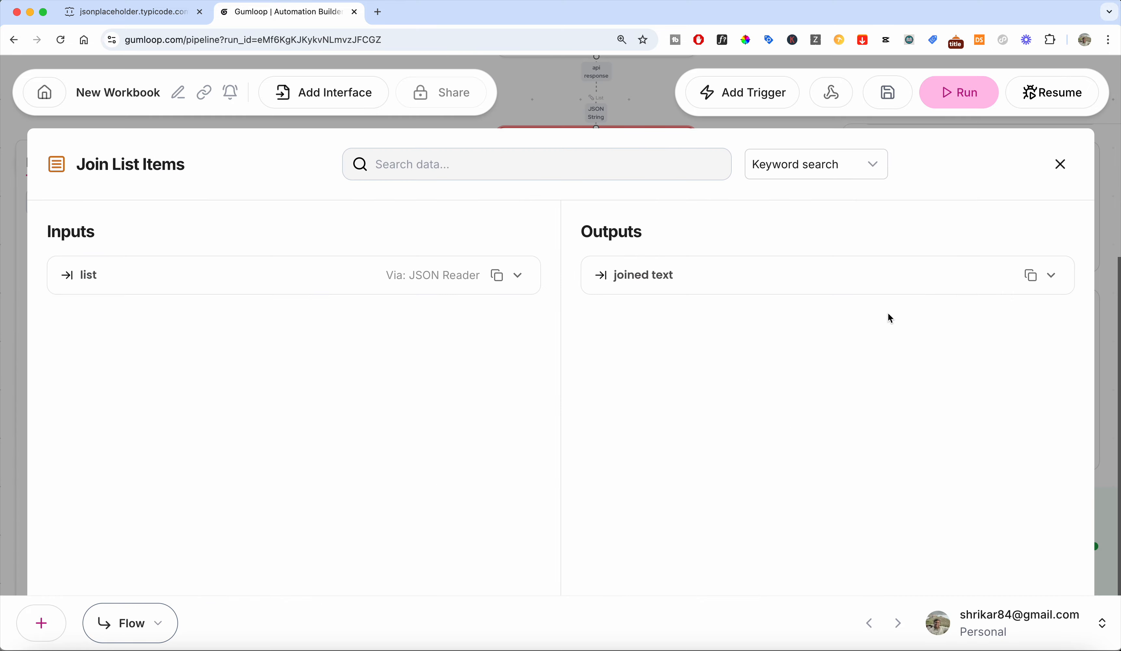
{"action": "left_click", "coordinate": [743, 287]}
{"action": "scroll", "coordinate": [735, 357], "scroll_direction": "down", "scroll_amount": 8}
{"action": "scroll", "coordinate": [737, 364], "scroll_direction": "down", "scroll_amount": 15}
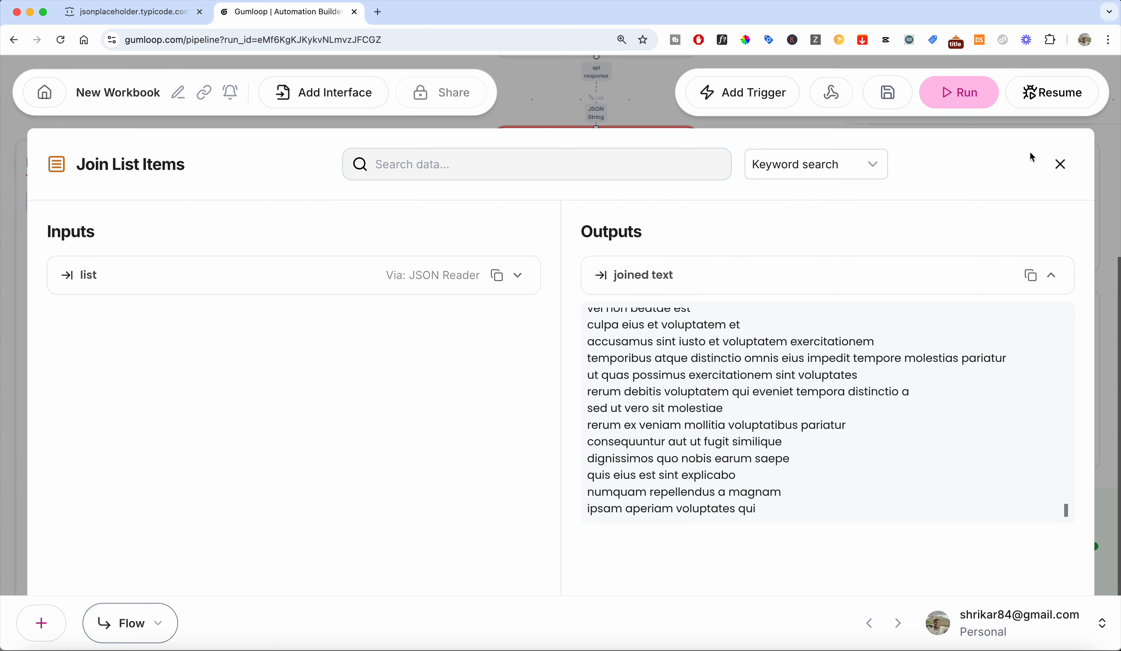
{"action": "left_click", "coordinate": [1061, 164]}
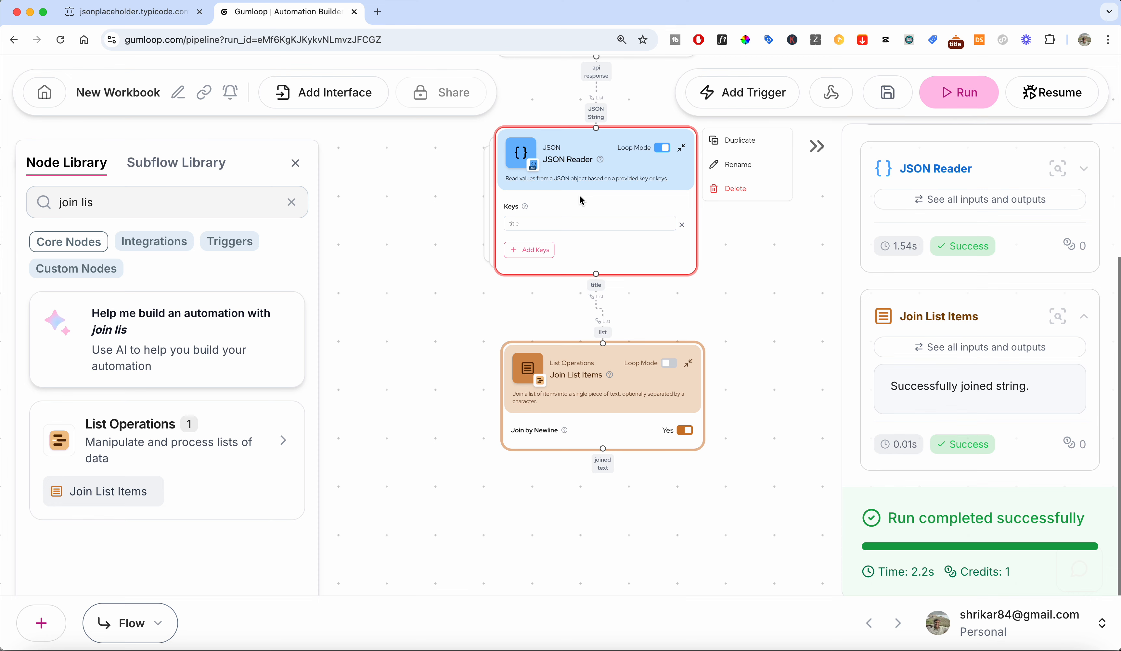
{"action": "scroll", "coordinate": [352, 287], "scroll_direction": "down", "scroll_amount": 2}
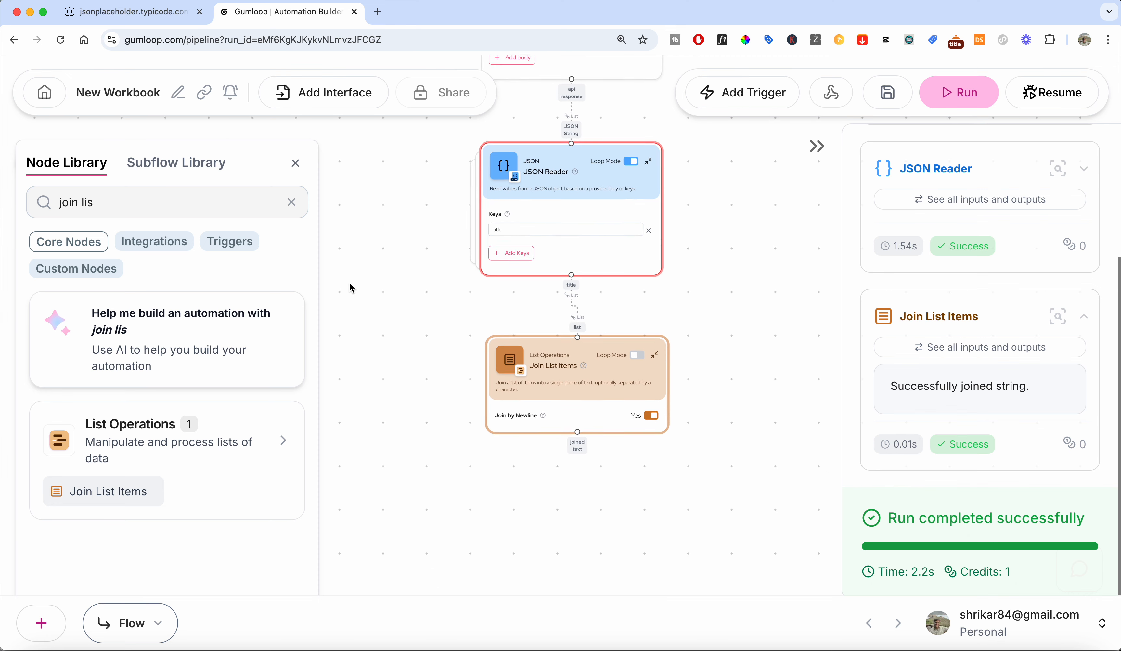
{"action": "scroll", "coordinate": [352, 287], "scroll_direction": "down", "scroll_amount": 1}
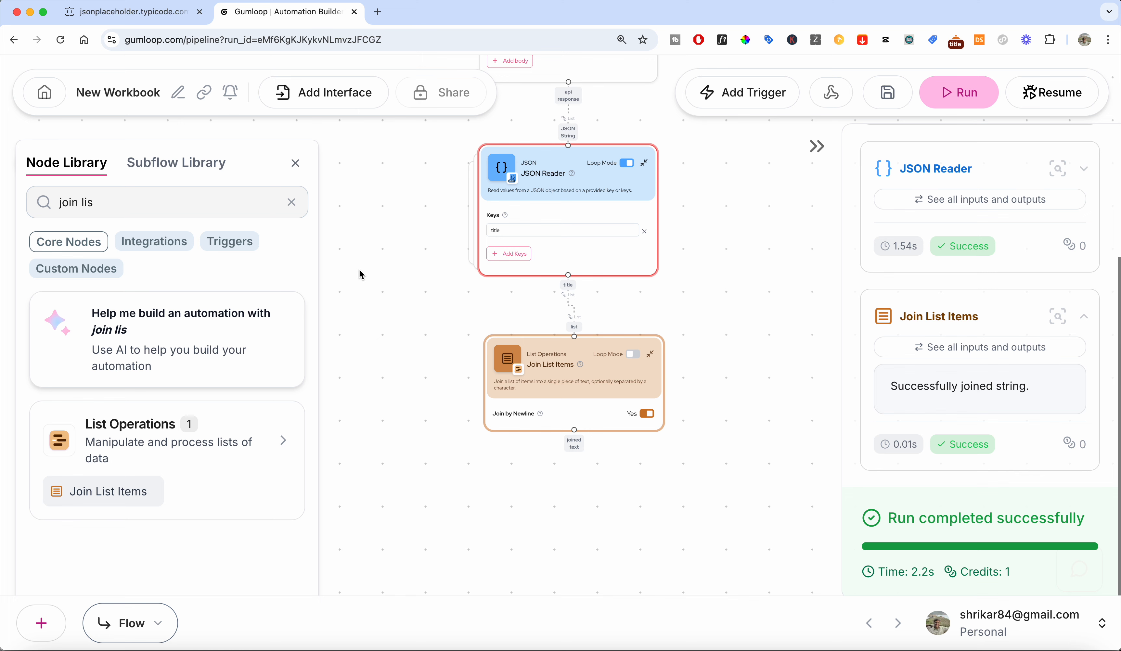
{"action": "scroll", "coordinate": [359, 273], "scroll_direction": "down", "scroll_amount": 1}
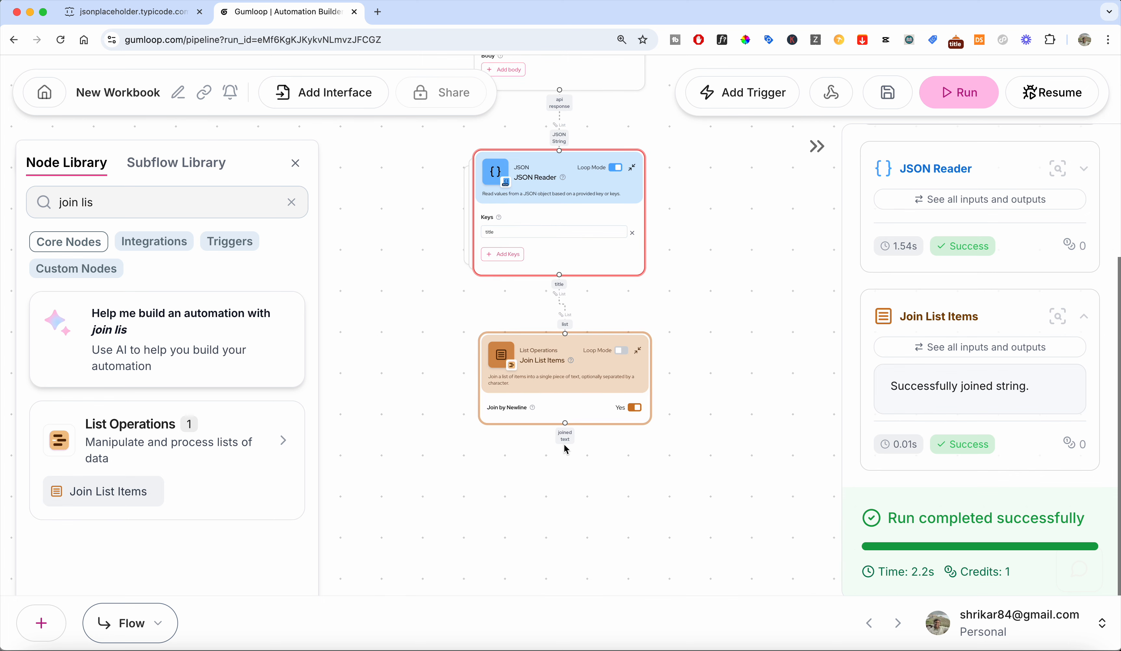